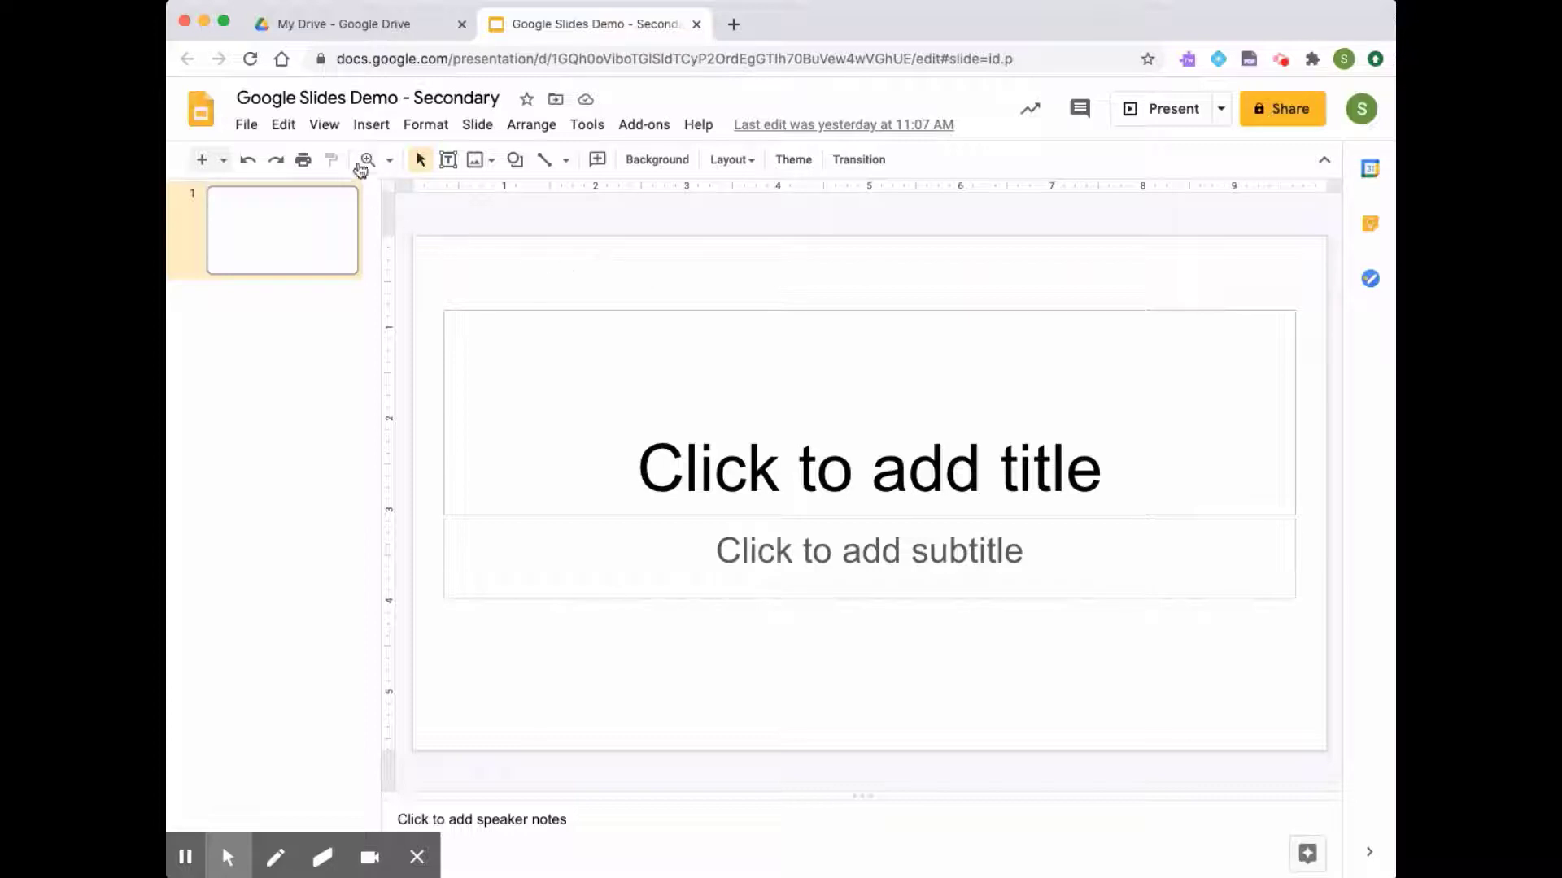
- Add two new slides after the title slide, via Insert > New slide and the New slide button
click(377, 132)
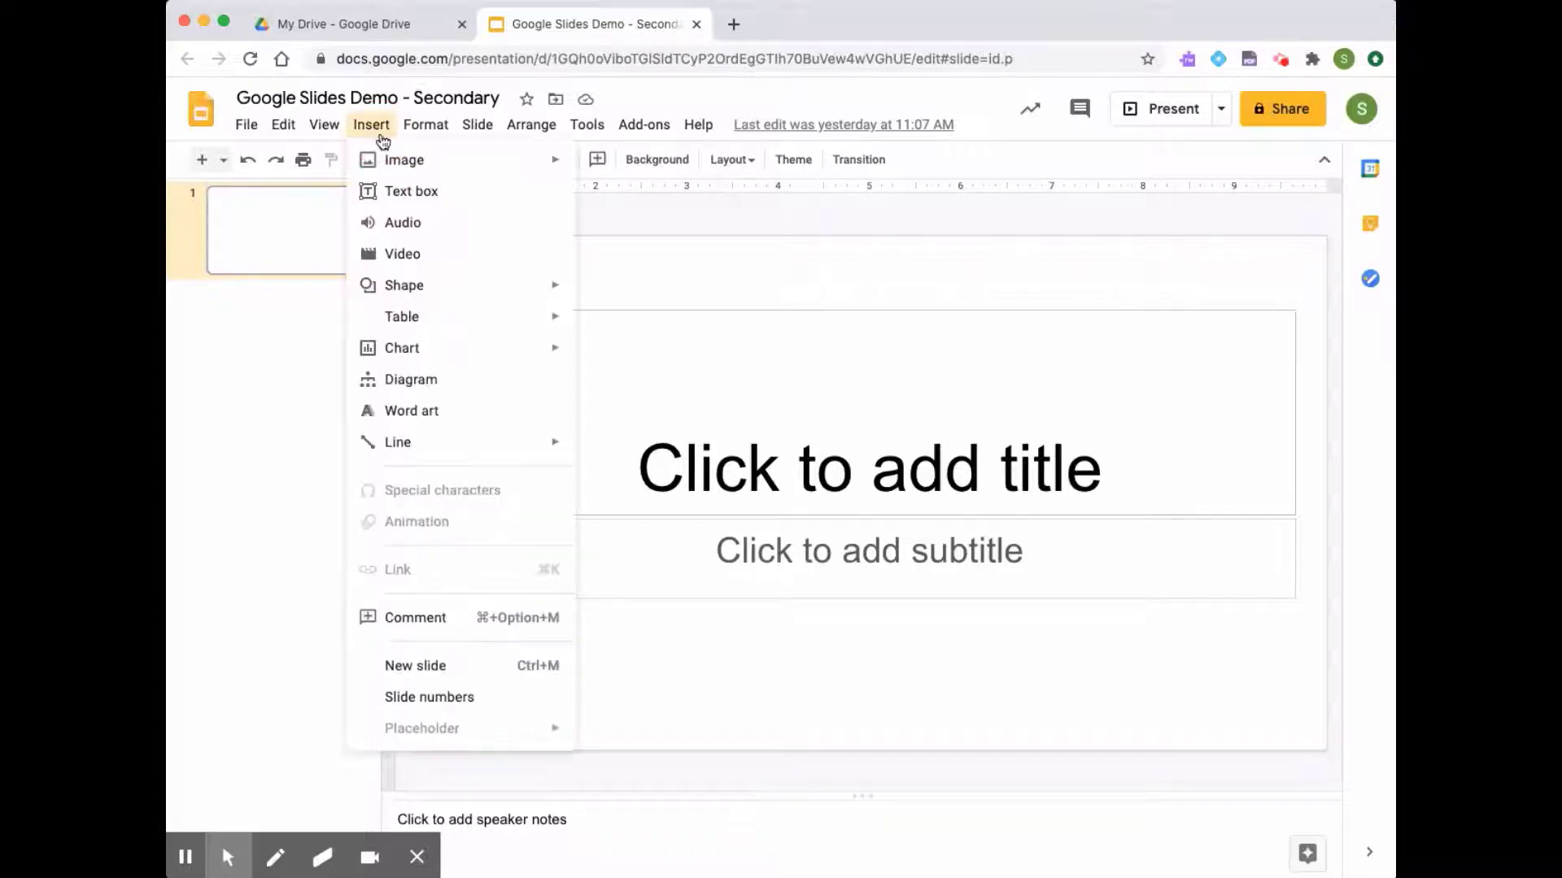
mouse_move(377, 156)
click(506, 668)
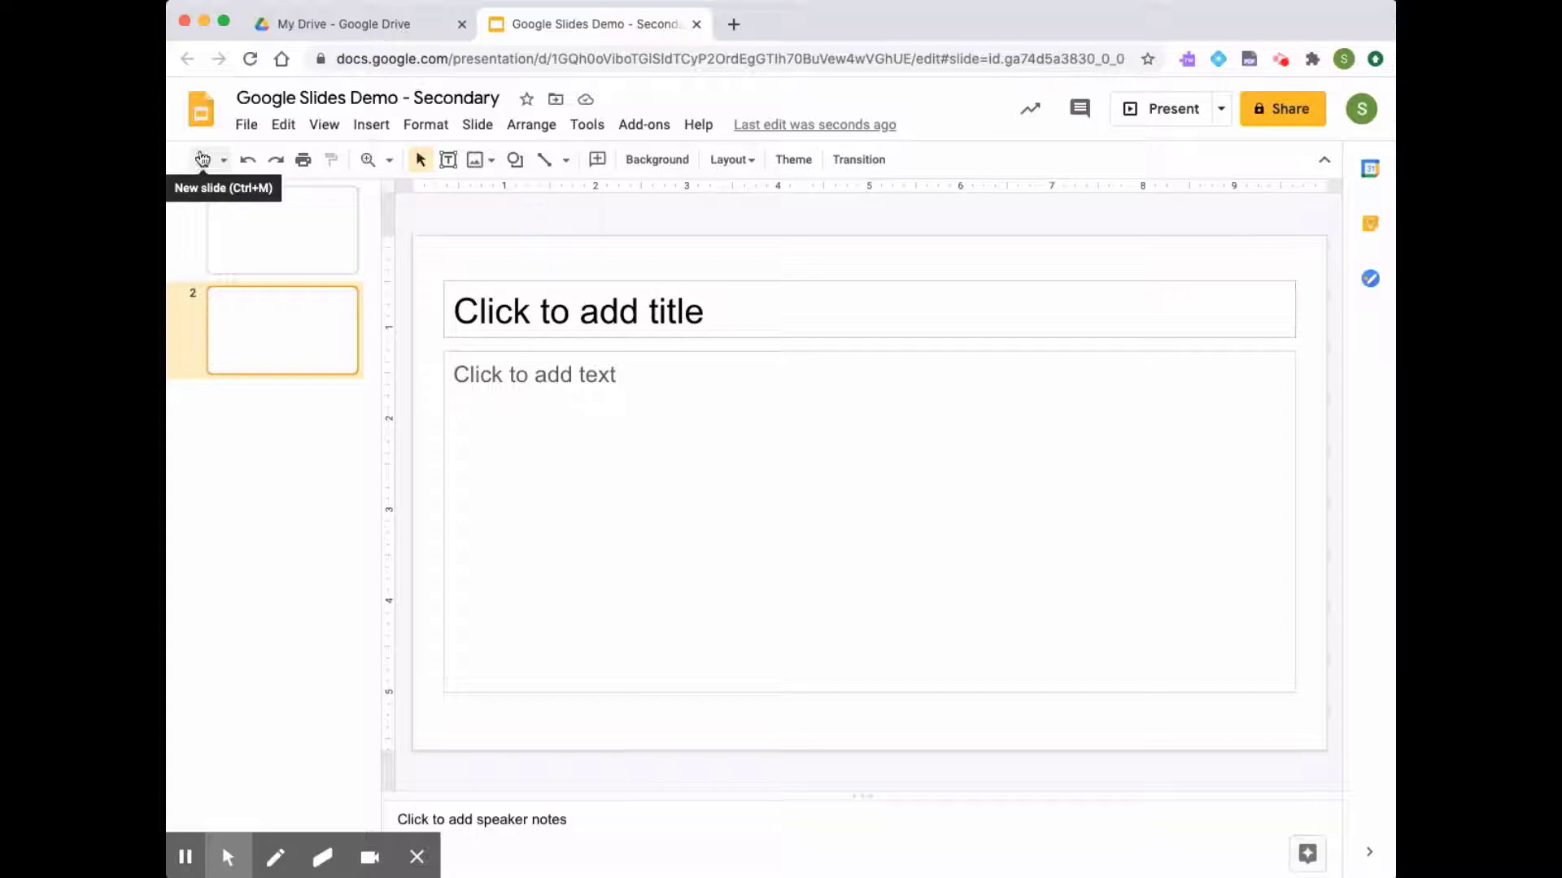
click(201, 161)
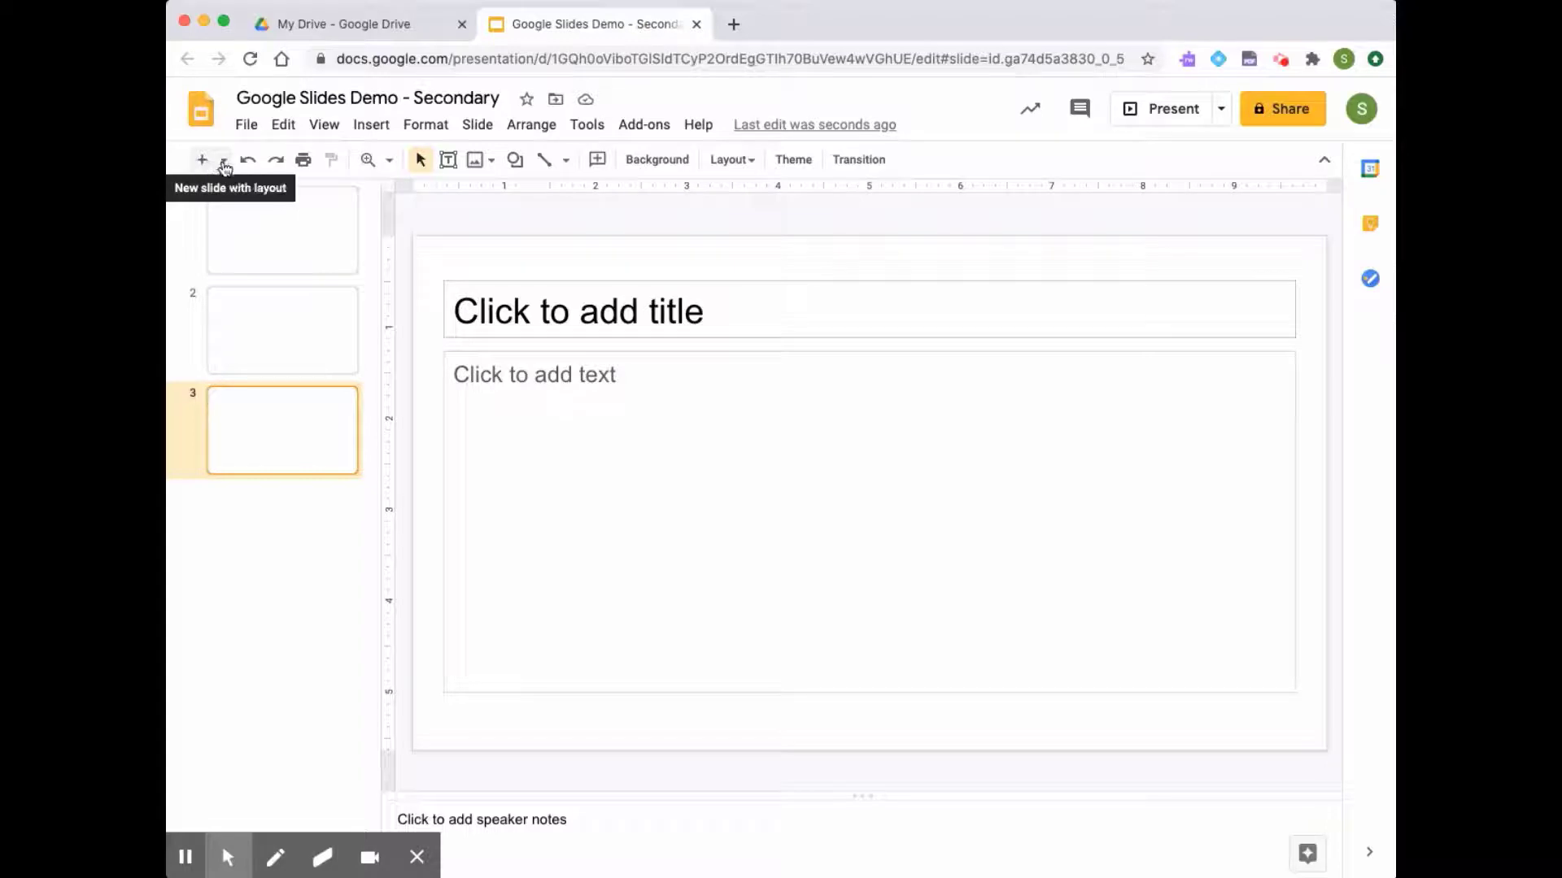
- Open the layout dropdown beside the New slide button
click(223, 163)
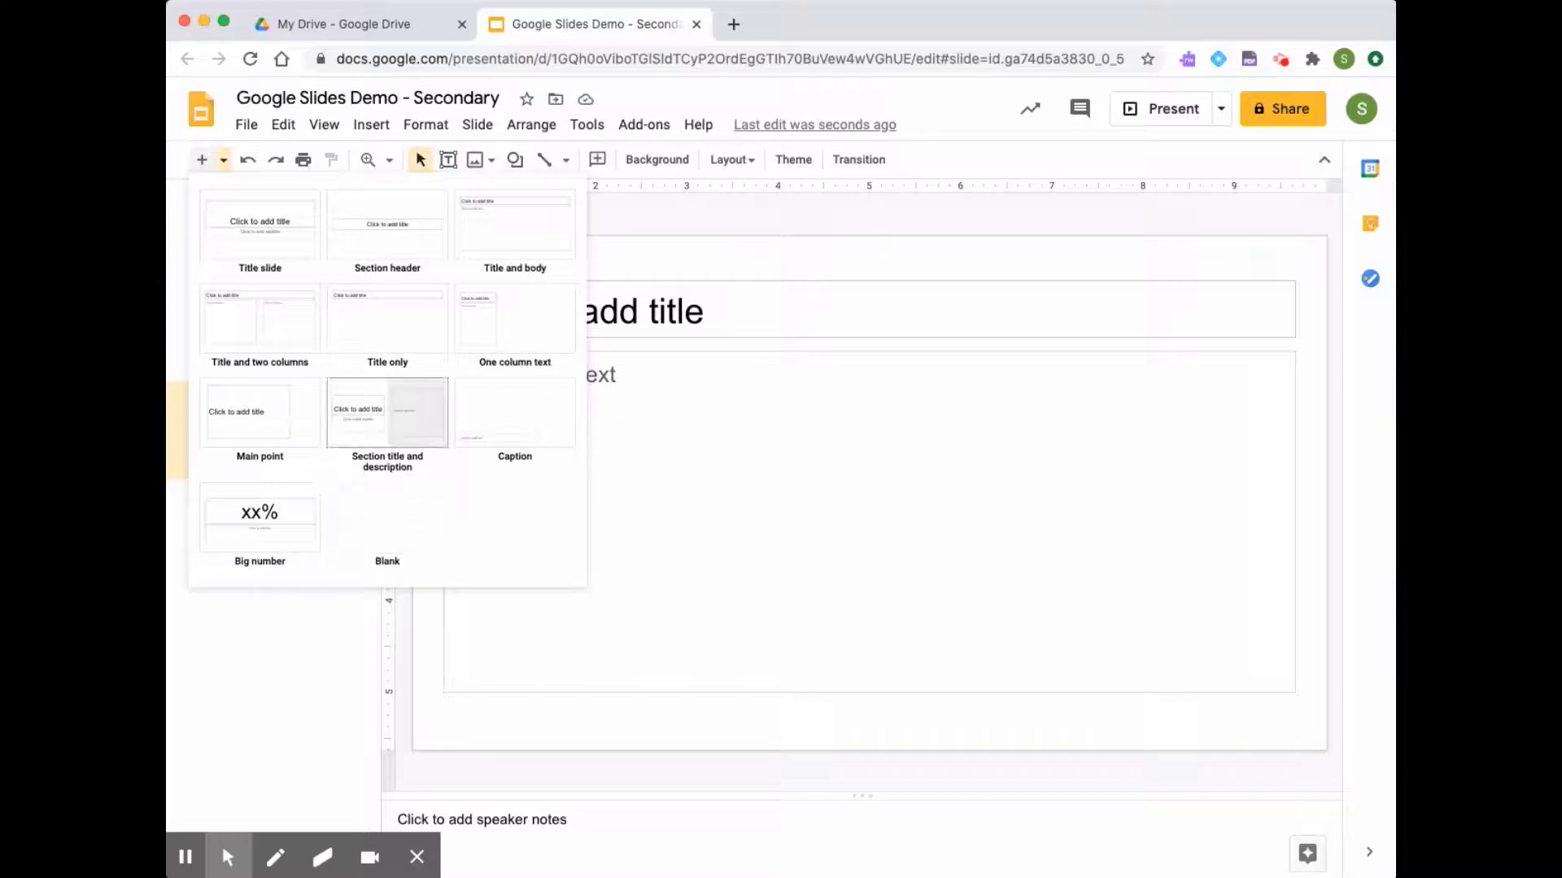
- Add Section title and description, One column text, and Title and two columns slides
click(401, 413)
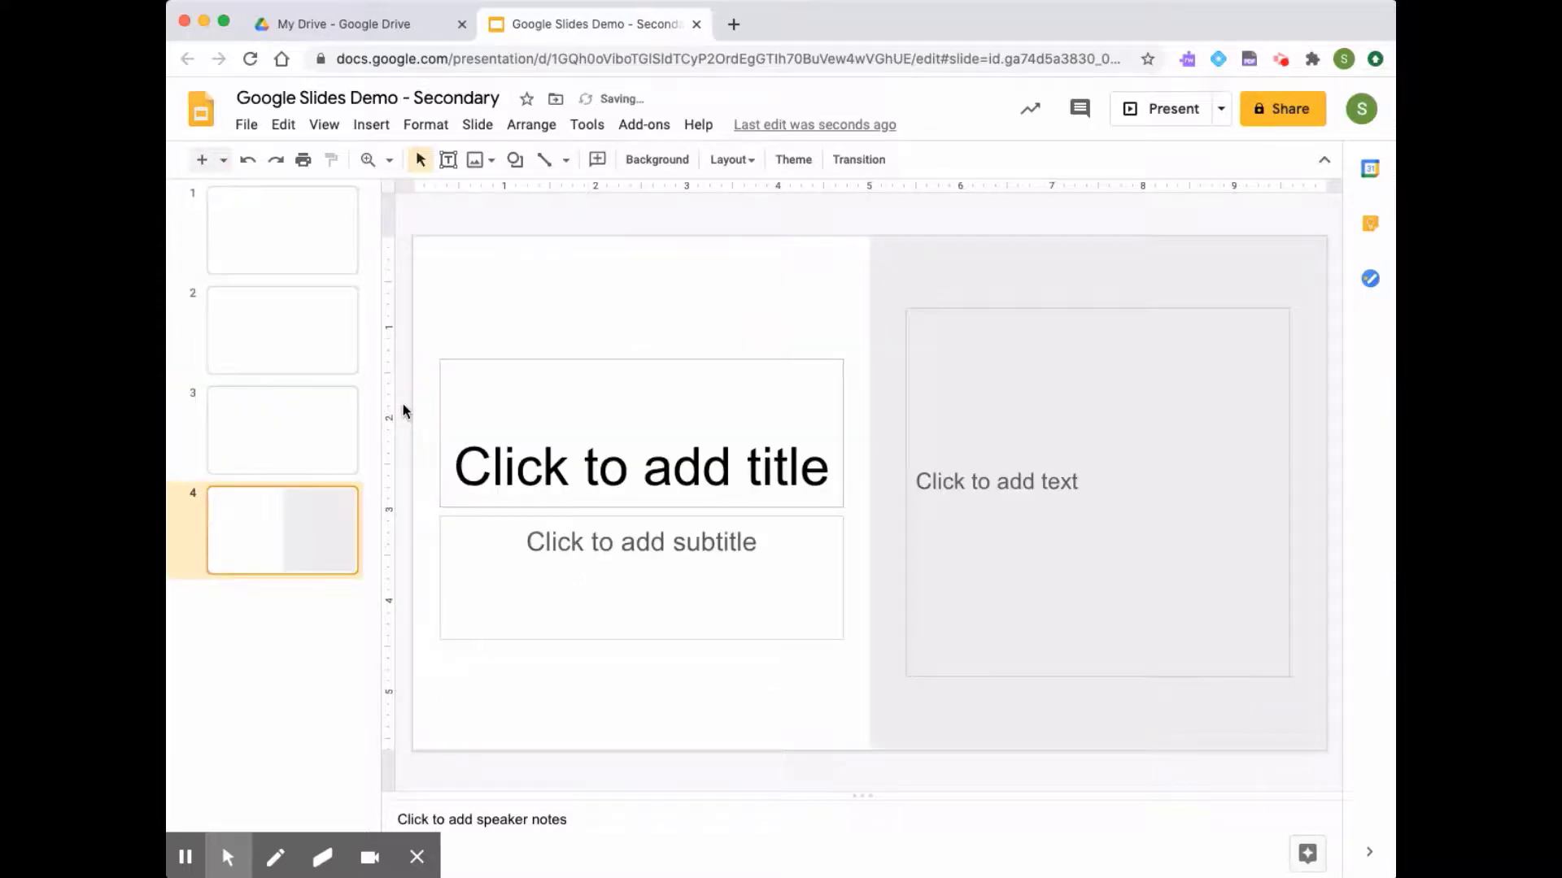
click(224, 161)
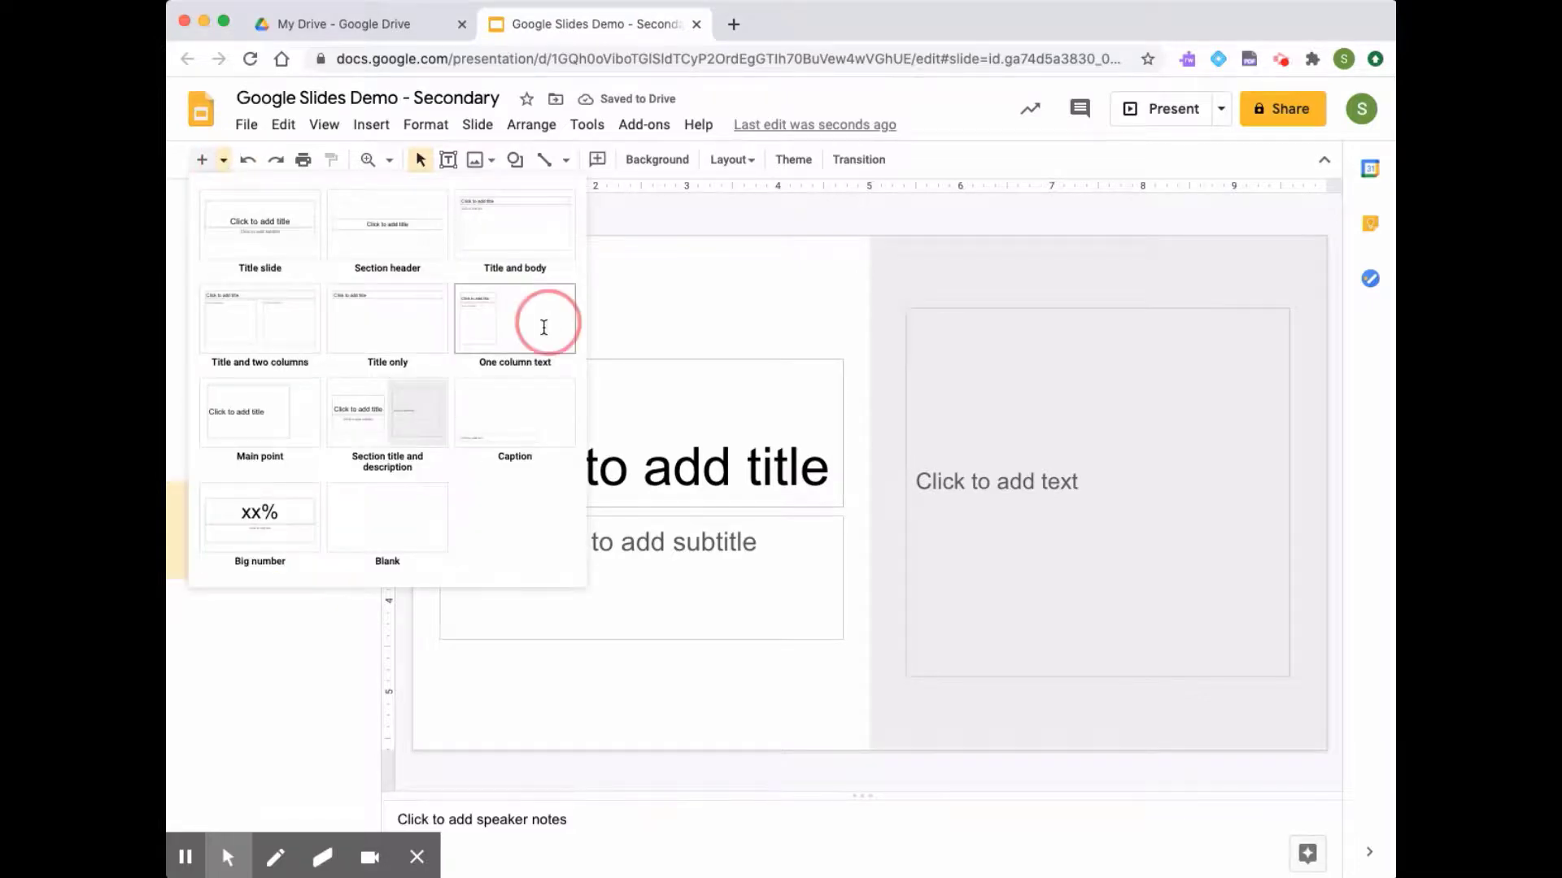
click(544, 327)
click(224, 162)
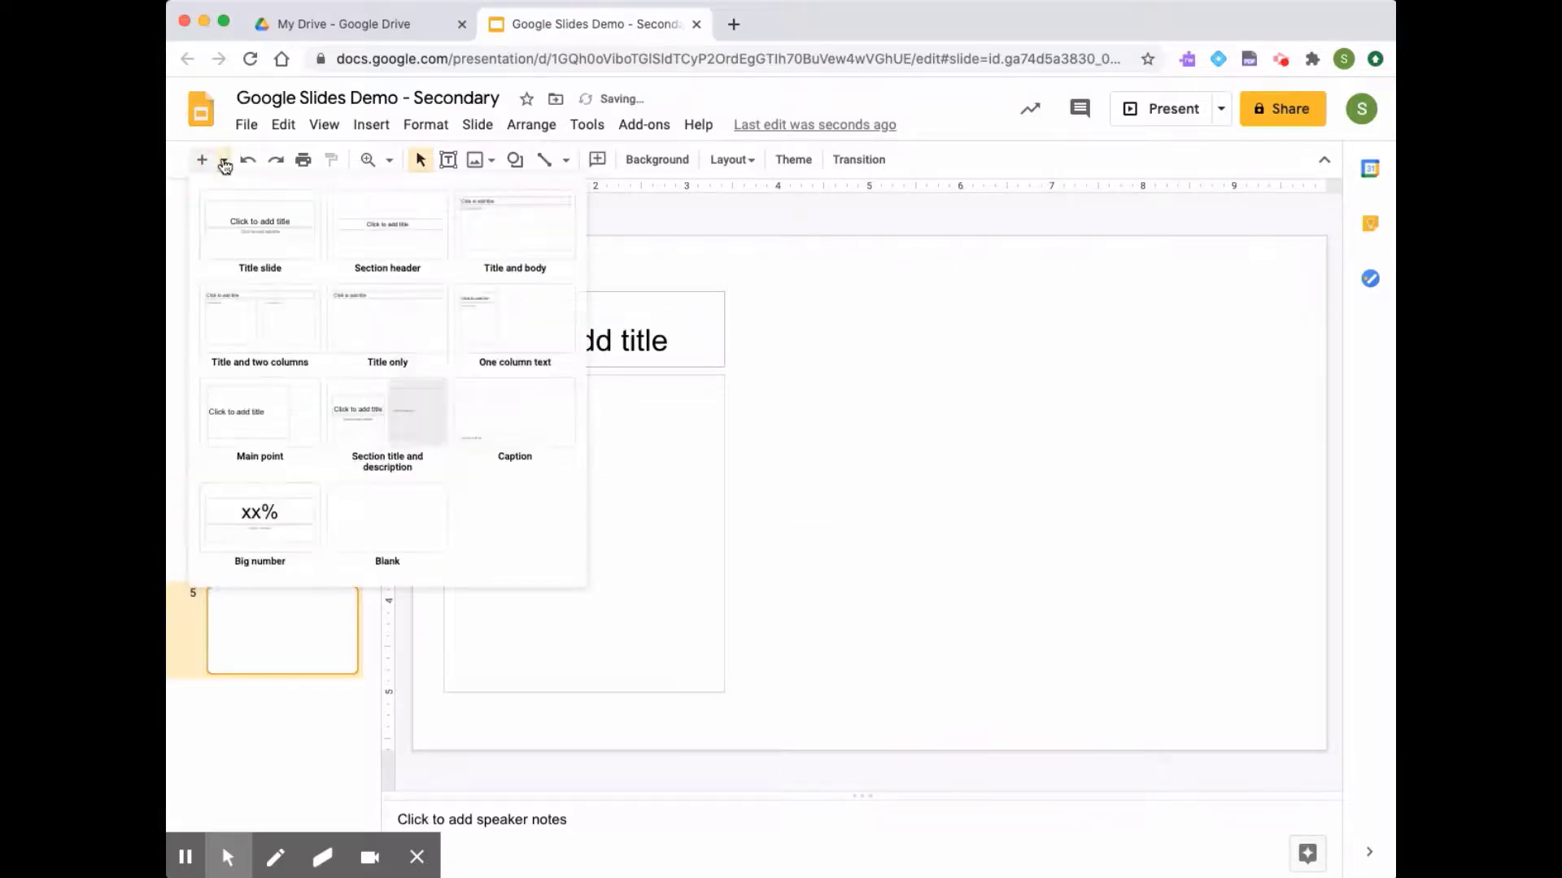
click(251, 309)
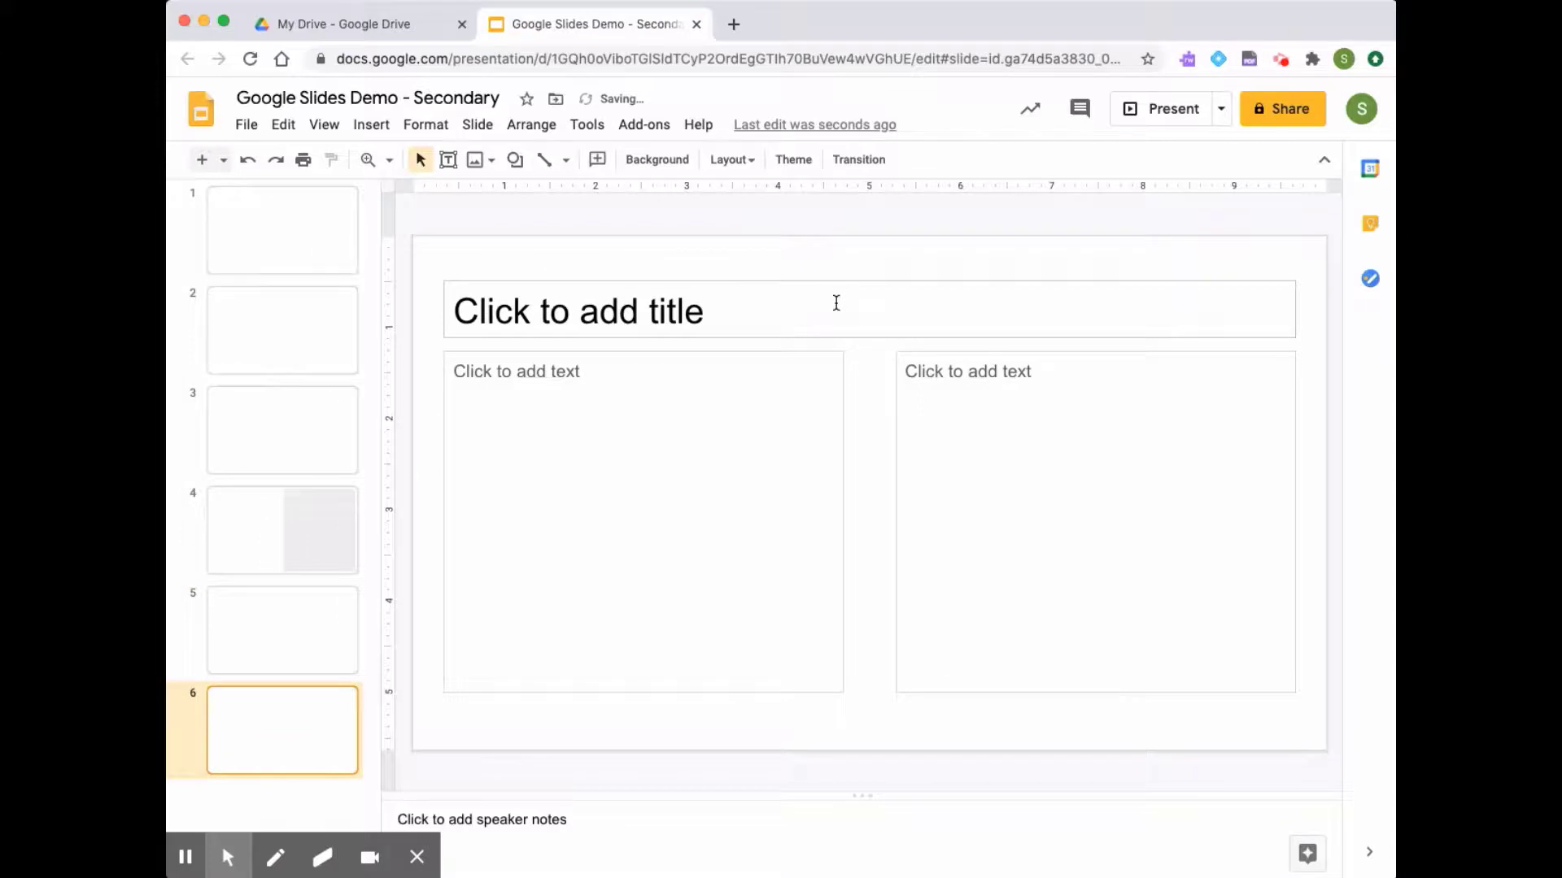
- Step through all six slides from first to last to check them
click(286, 241)
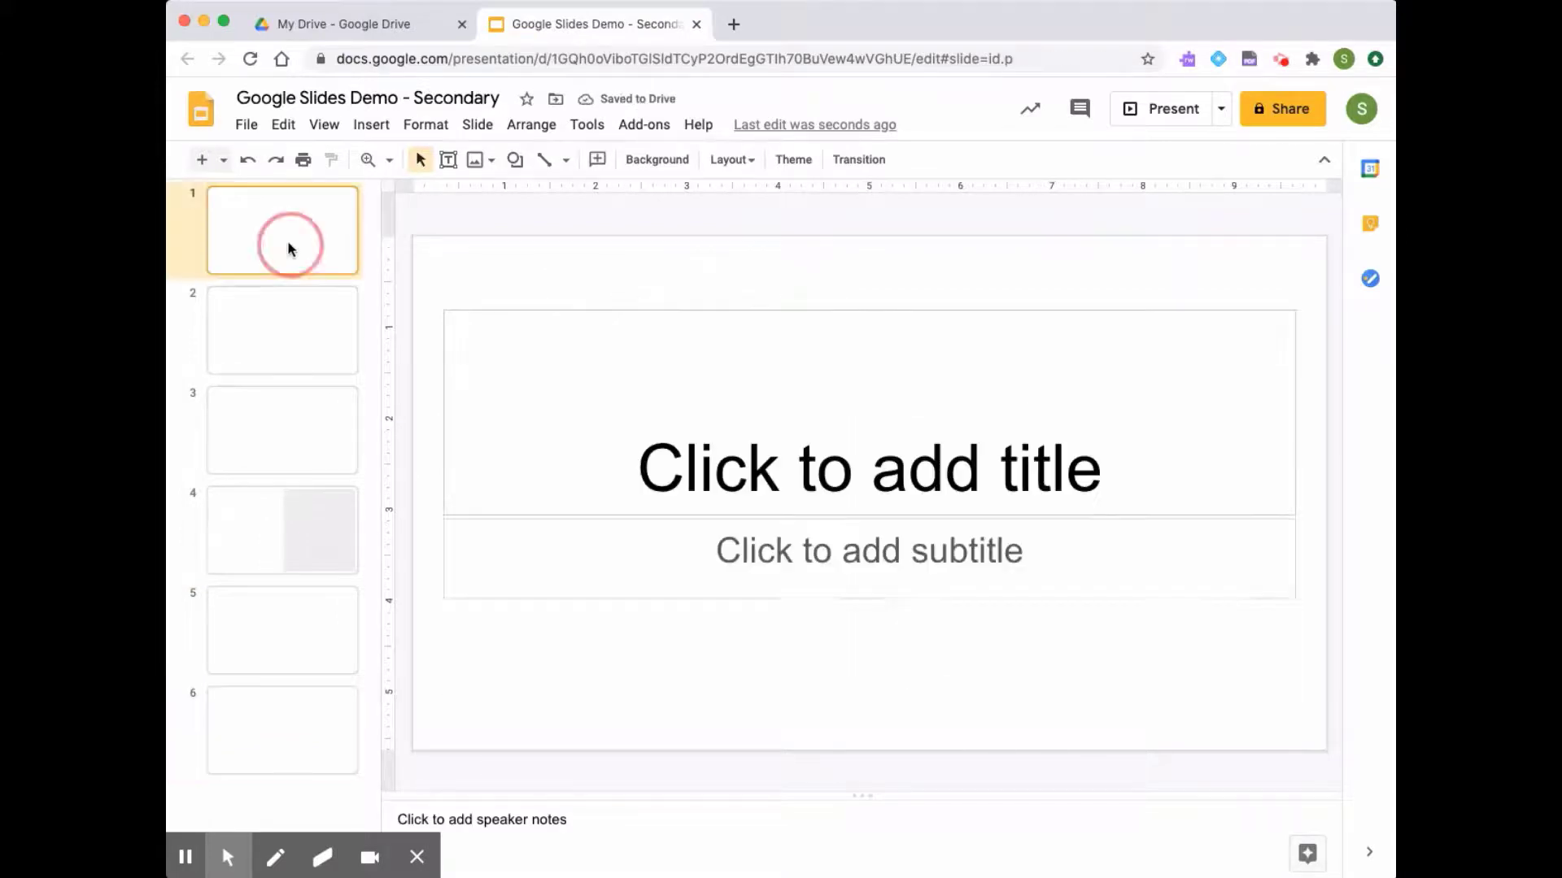
click(314, 303)
click(314, 440)
click(307, 520)
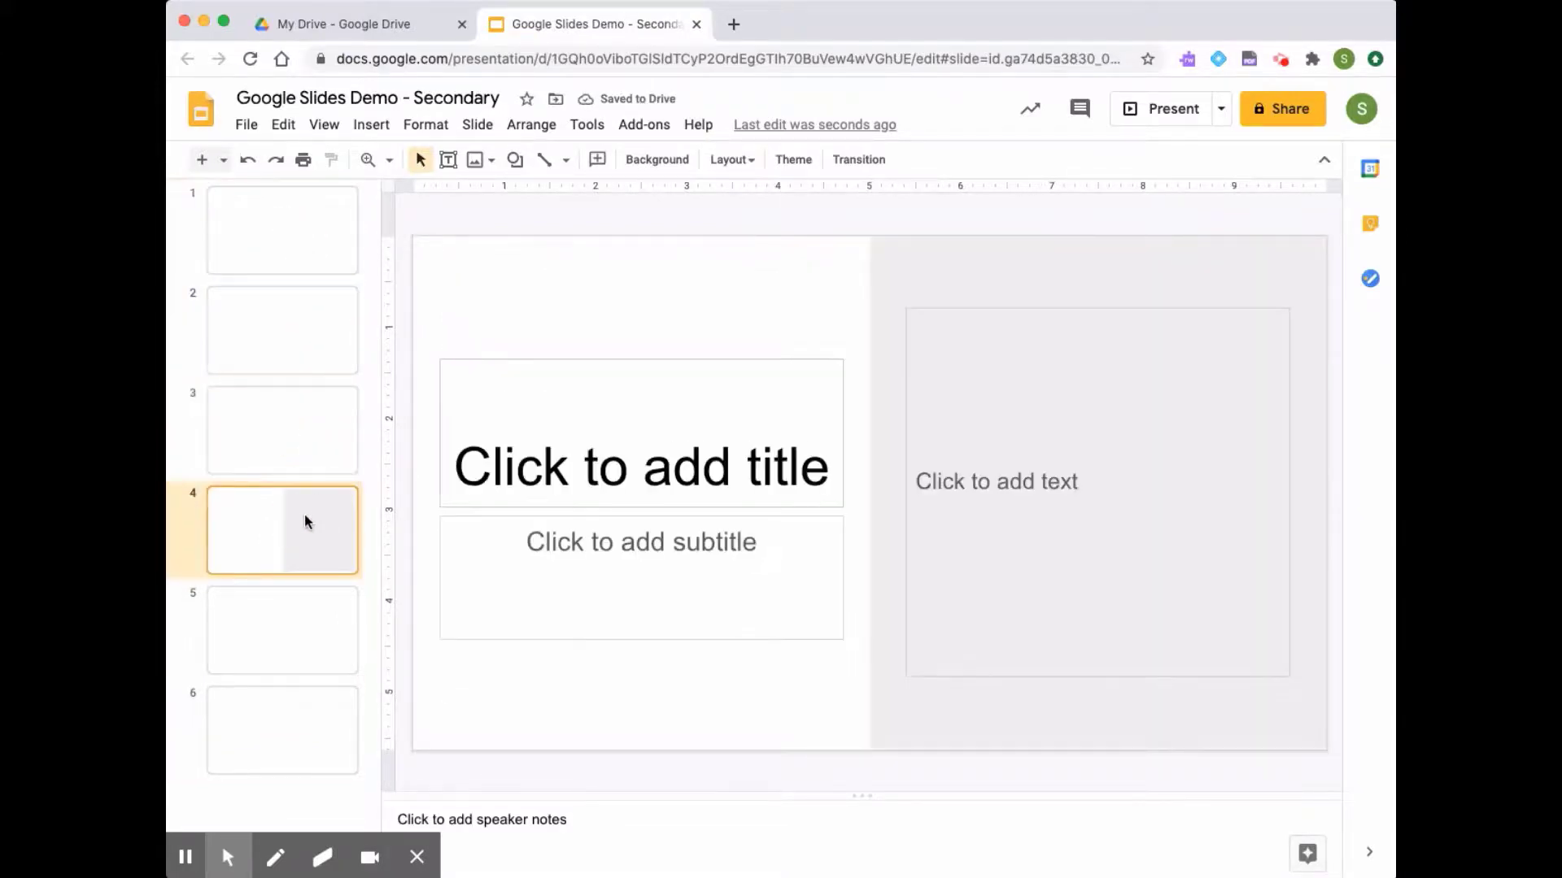
click(310, 643)
click(307, 736)
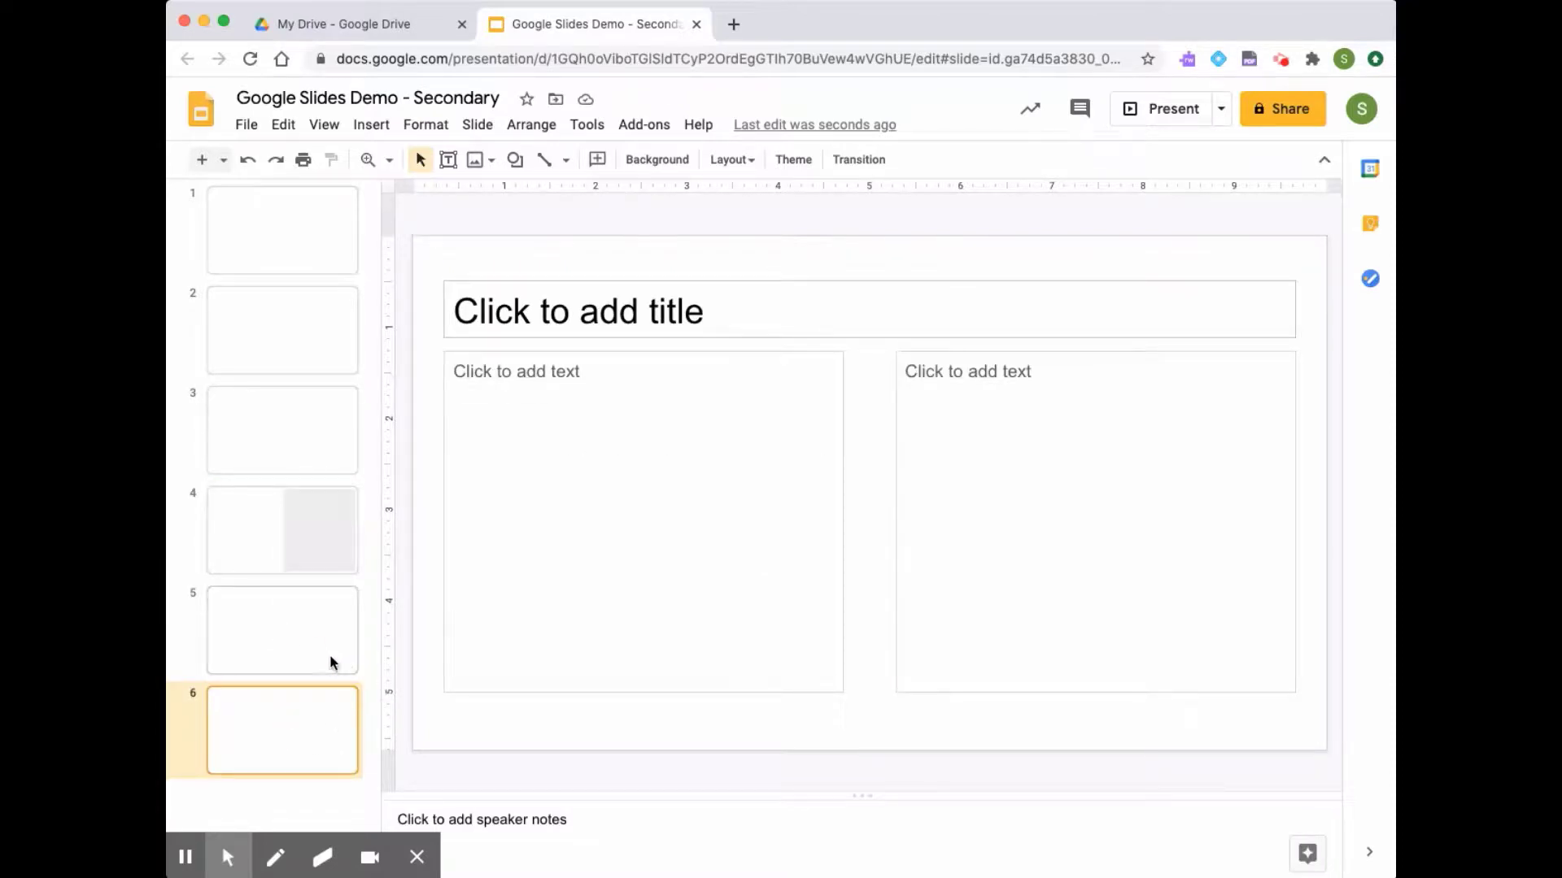
- Drag the fifth slide, then the Section title and description slide, up to third position
click(277, 643)
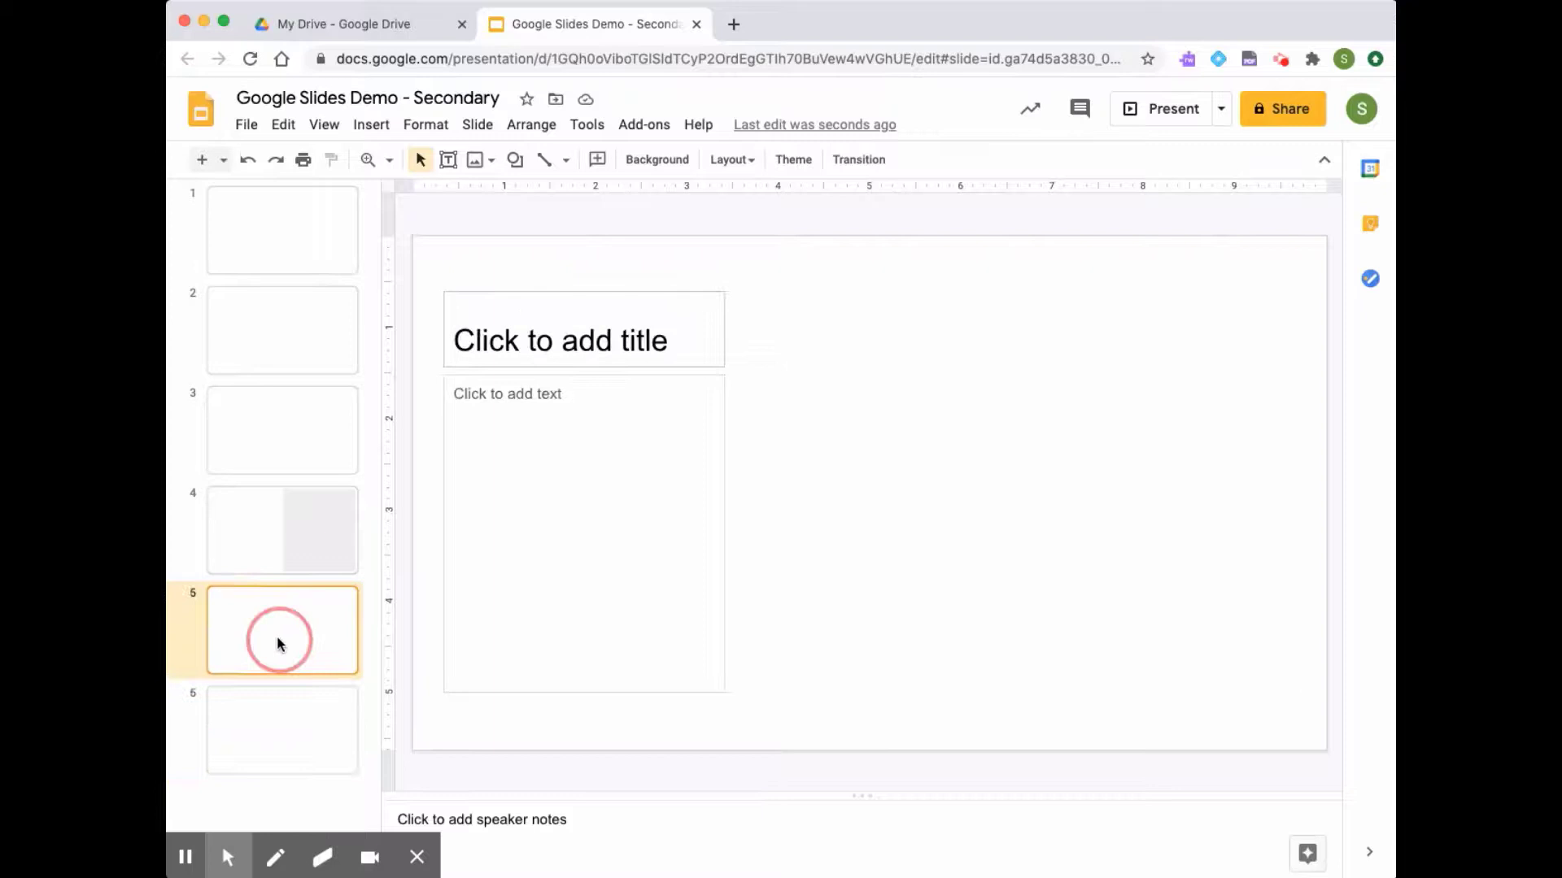
drag(277, 642, 287, 406)
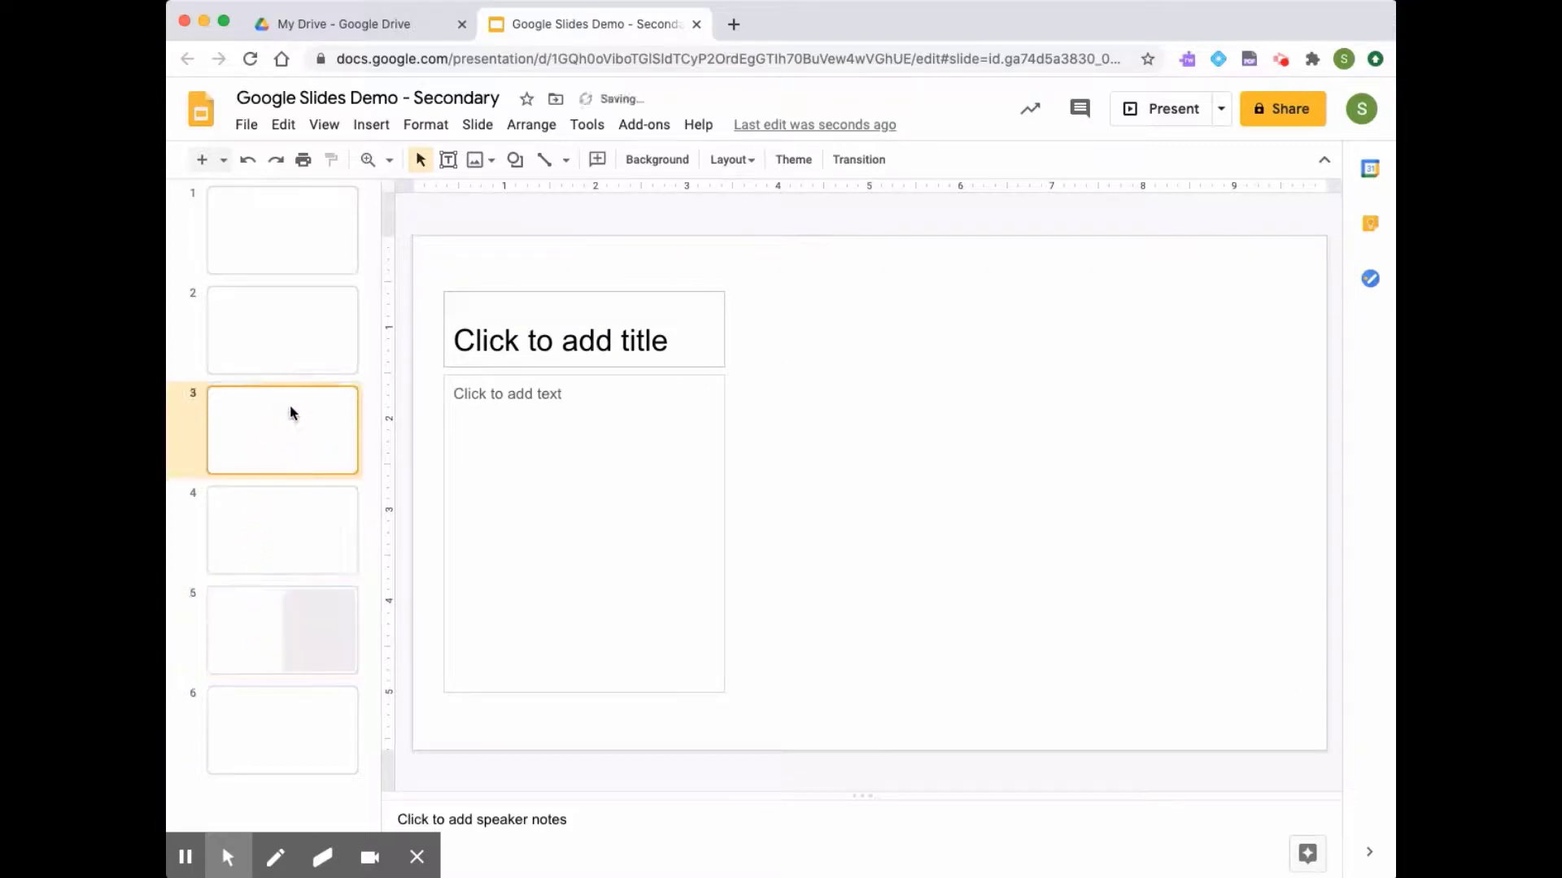
click(289, 665)
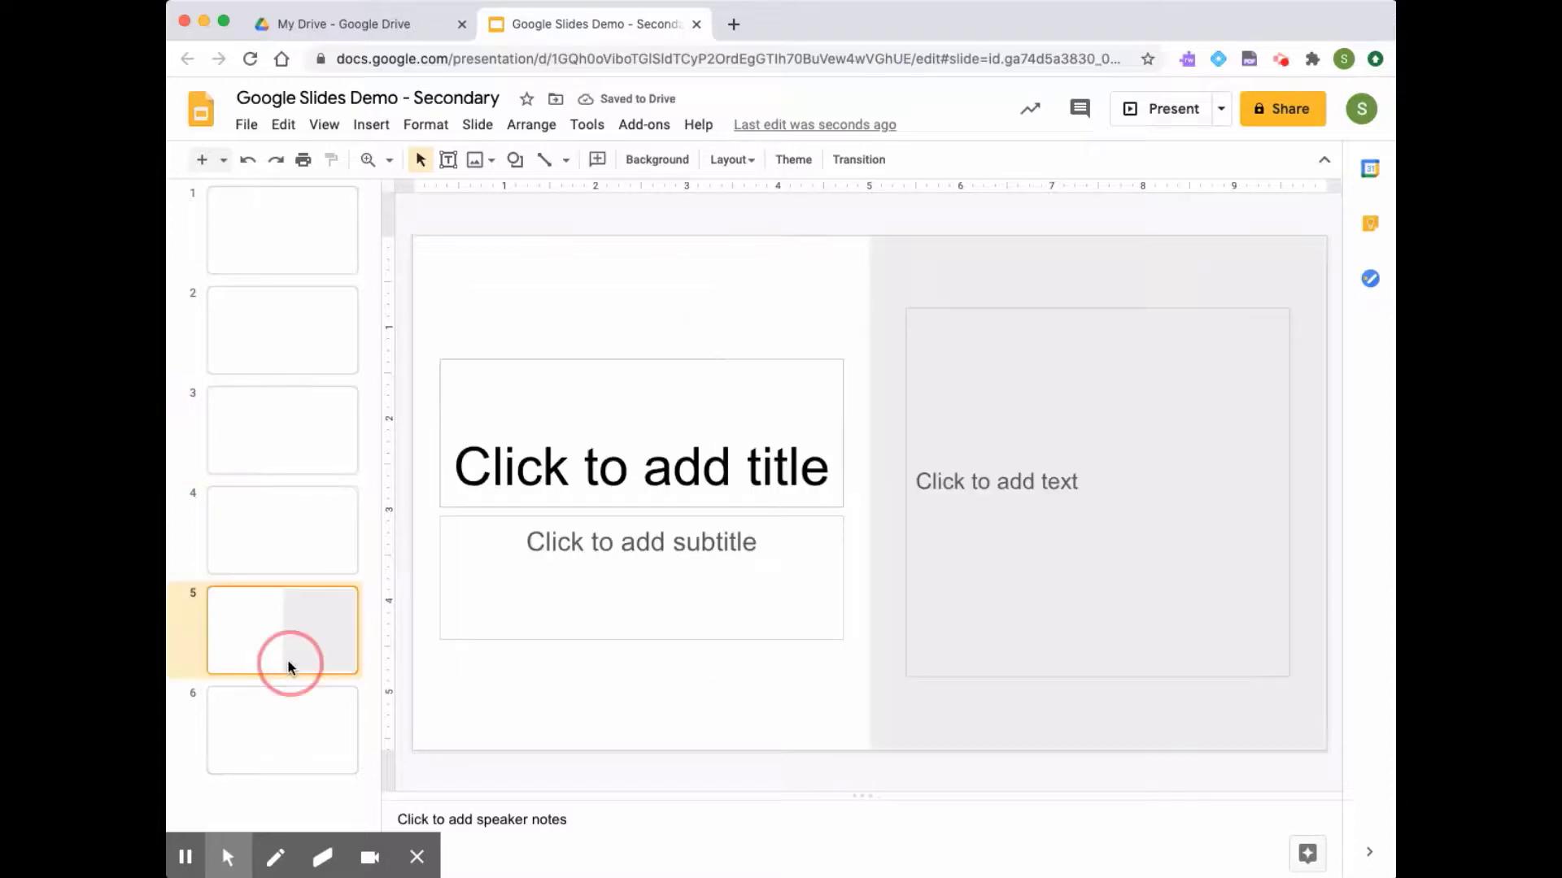
drag(288, 663, 300, 398)
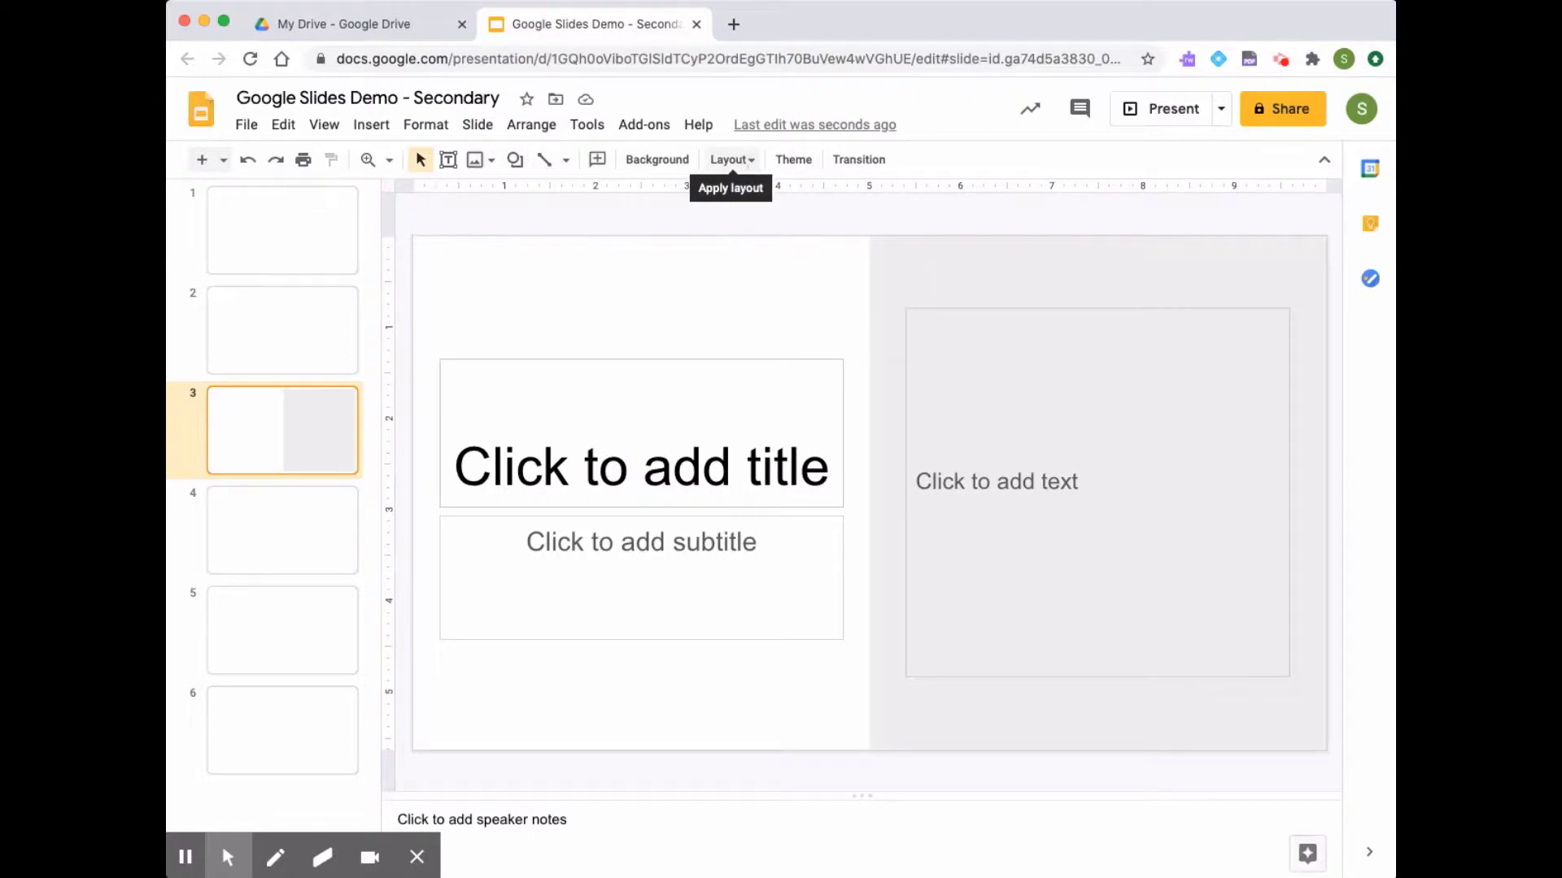
- Apply One column text layout to slide 3 and Title and two columns to slide 2
click(750, 165)
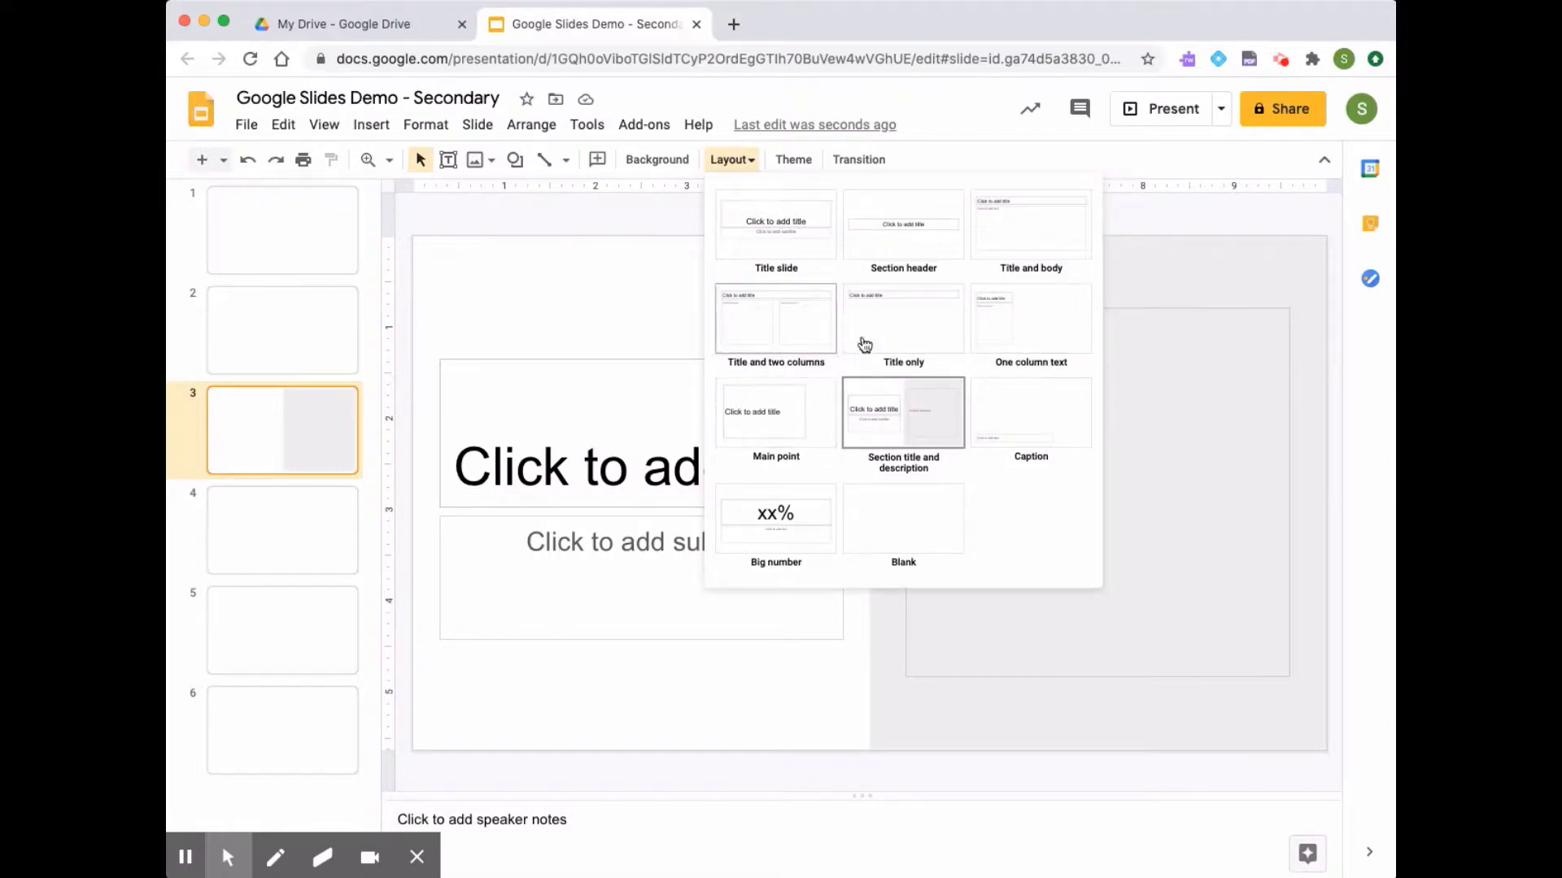
click(1012, 328)
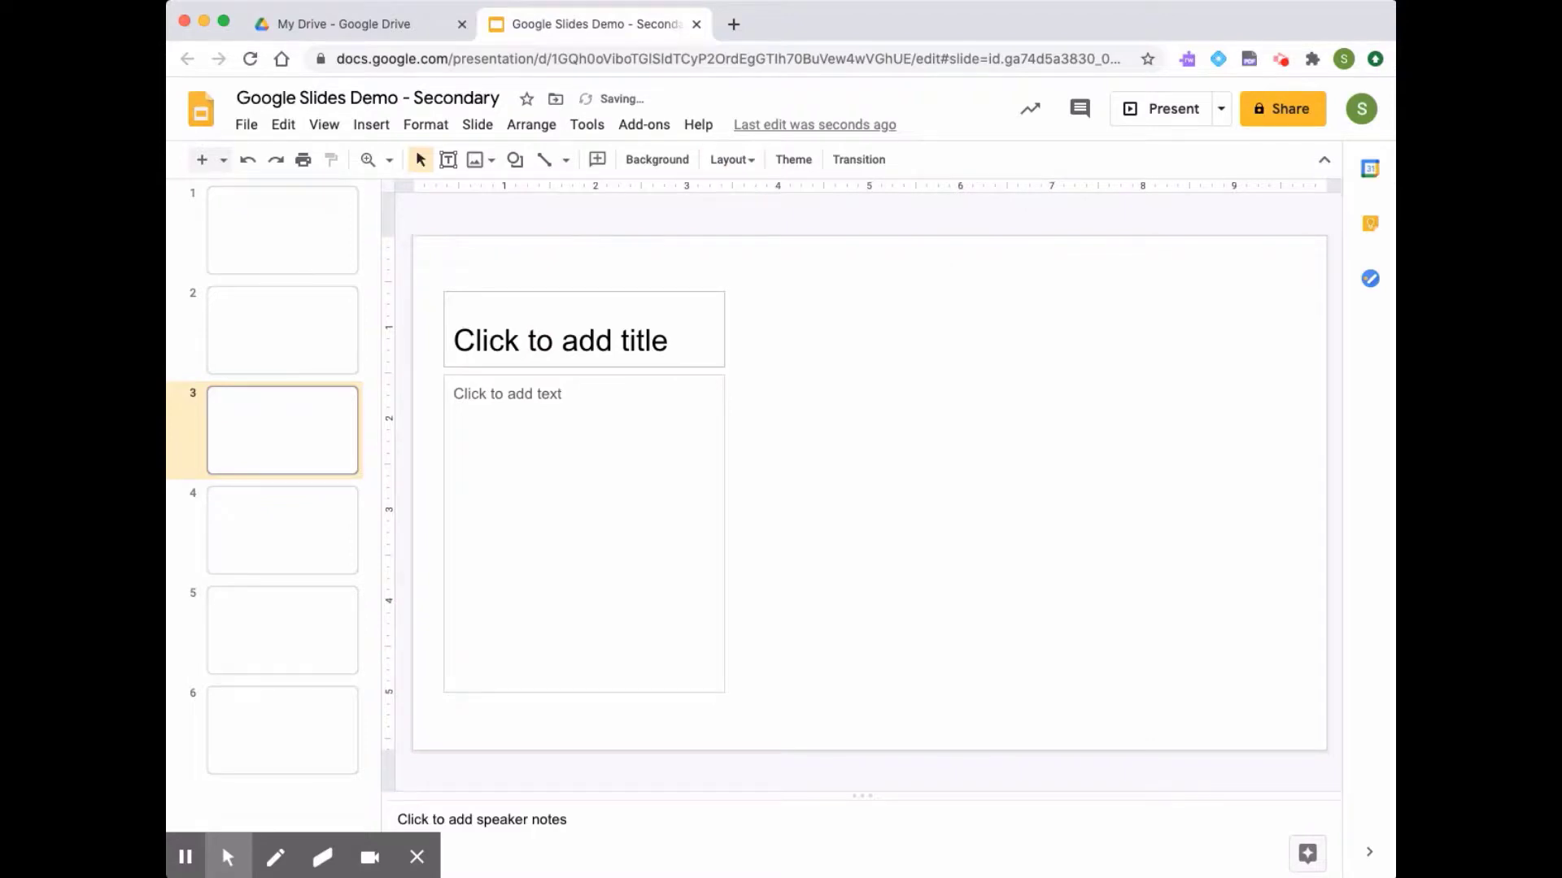
click(303, 324)
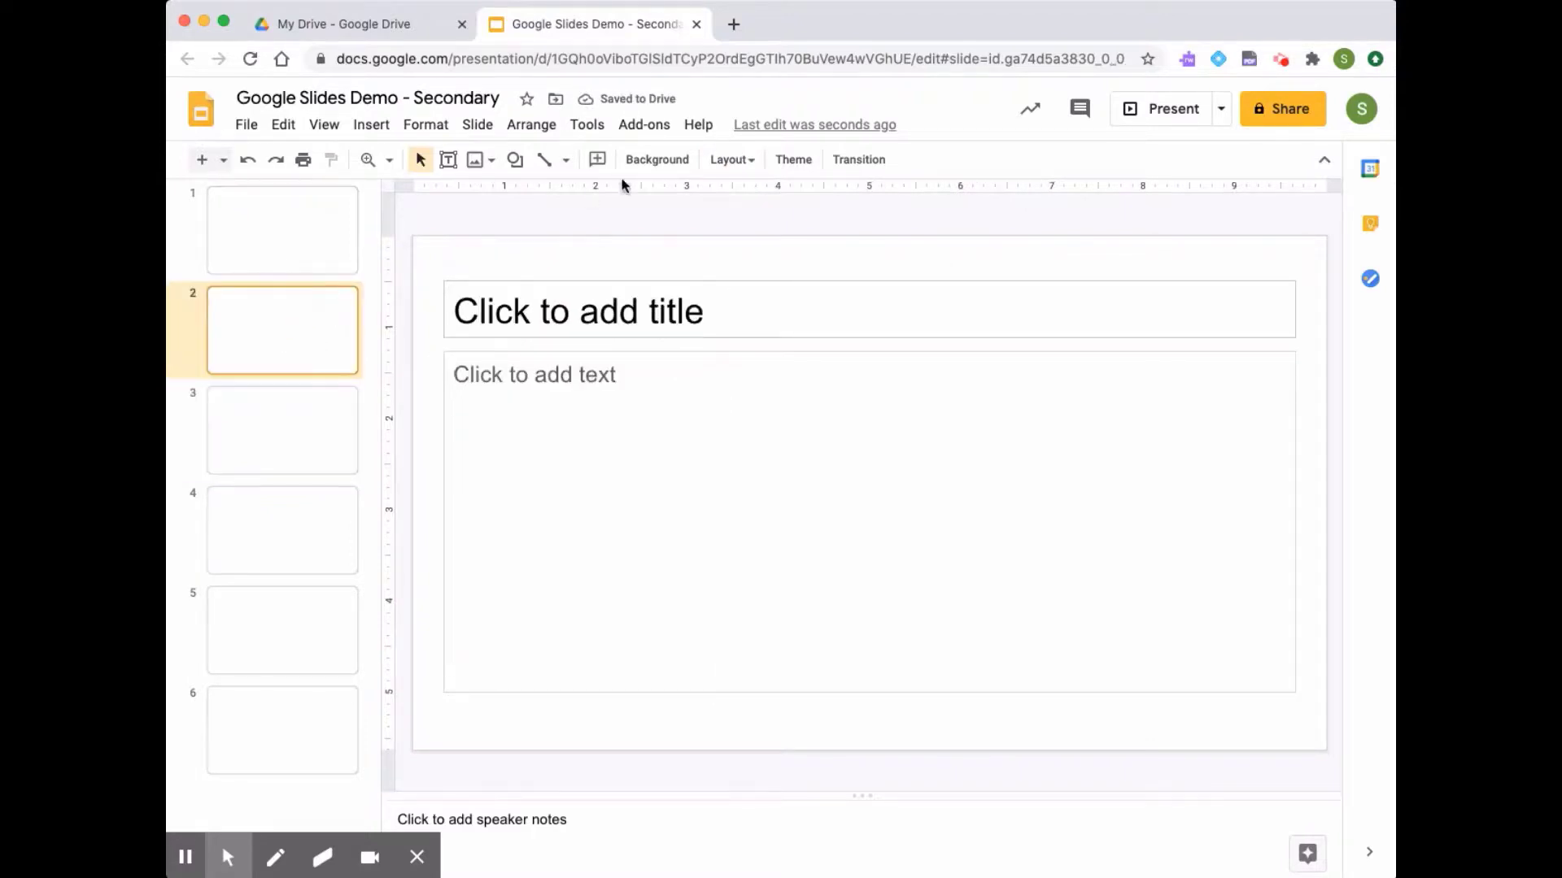
click(750, 161)
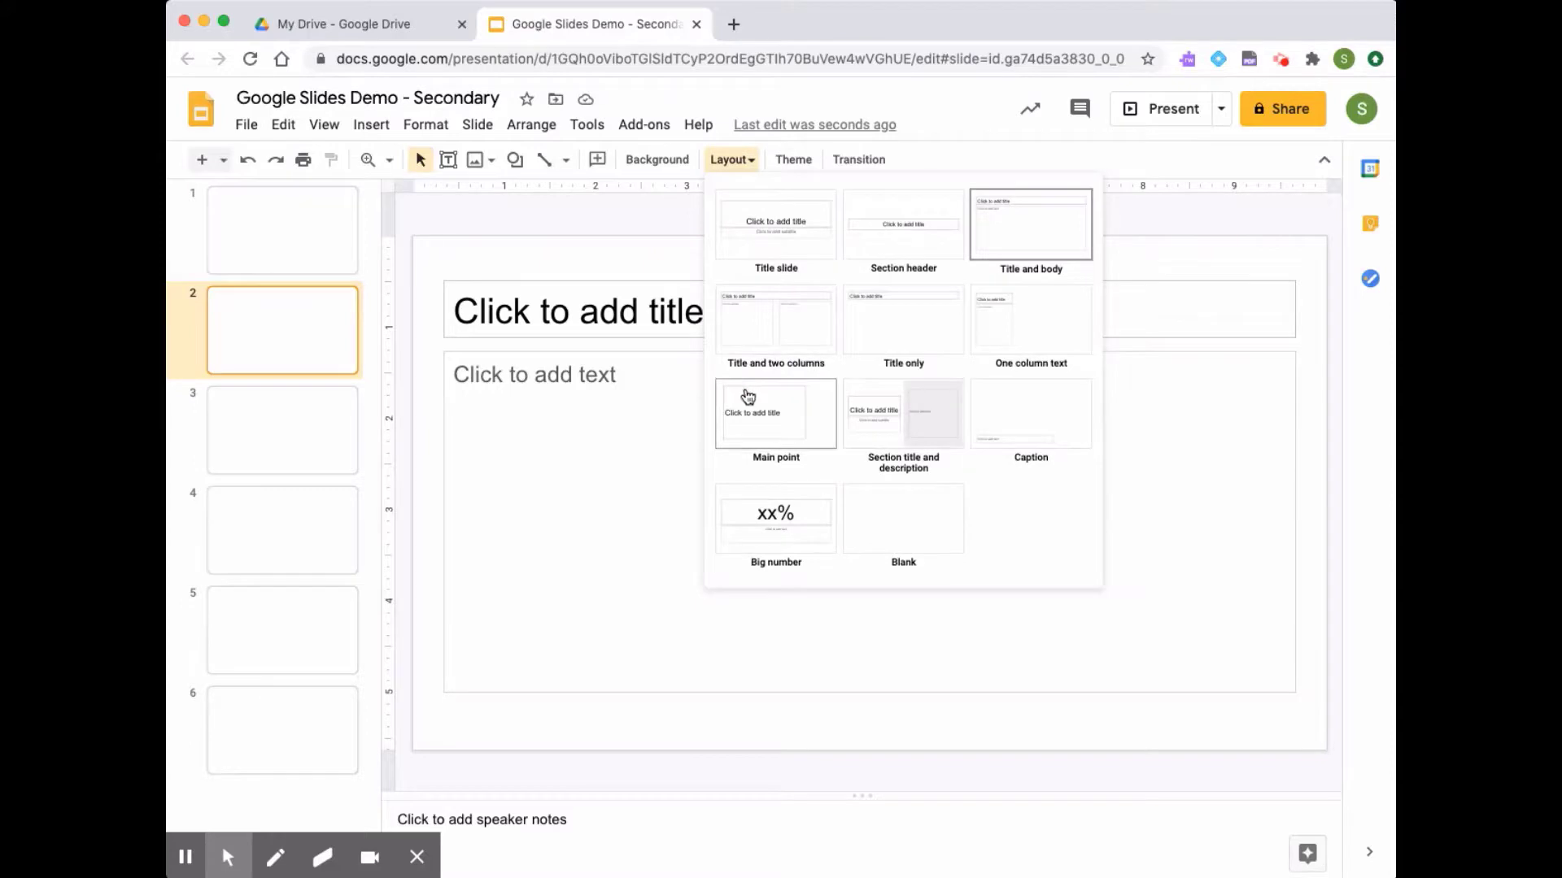
click(747, 334)
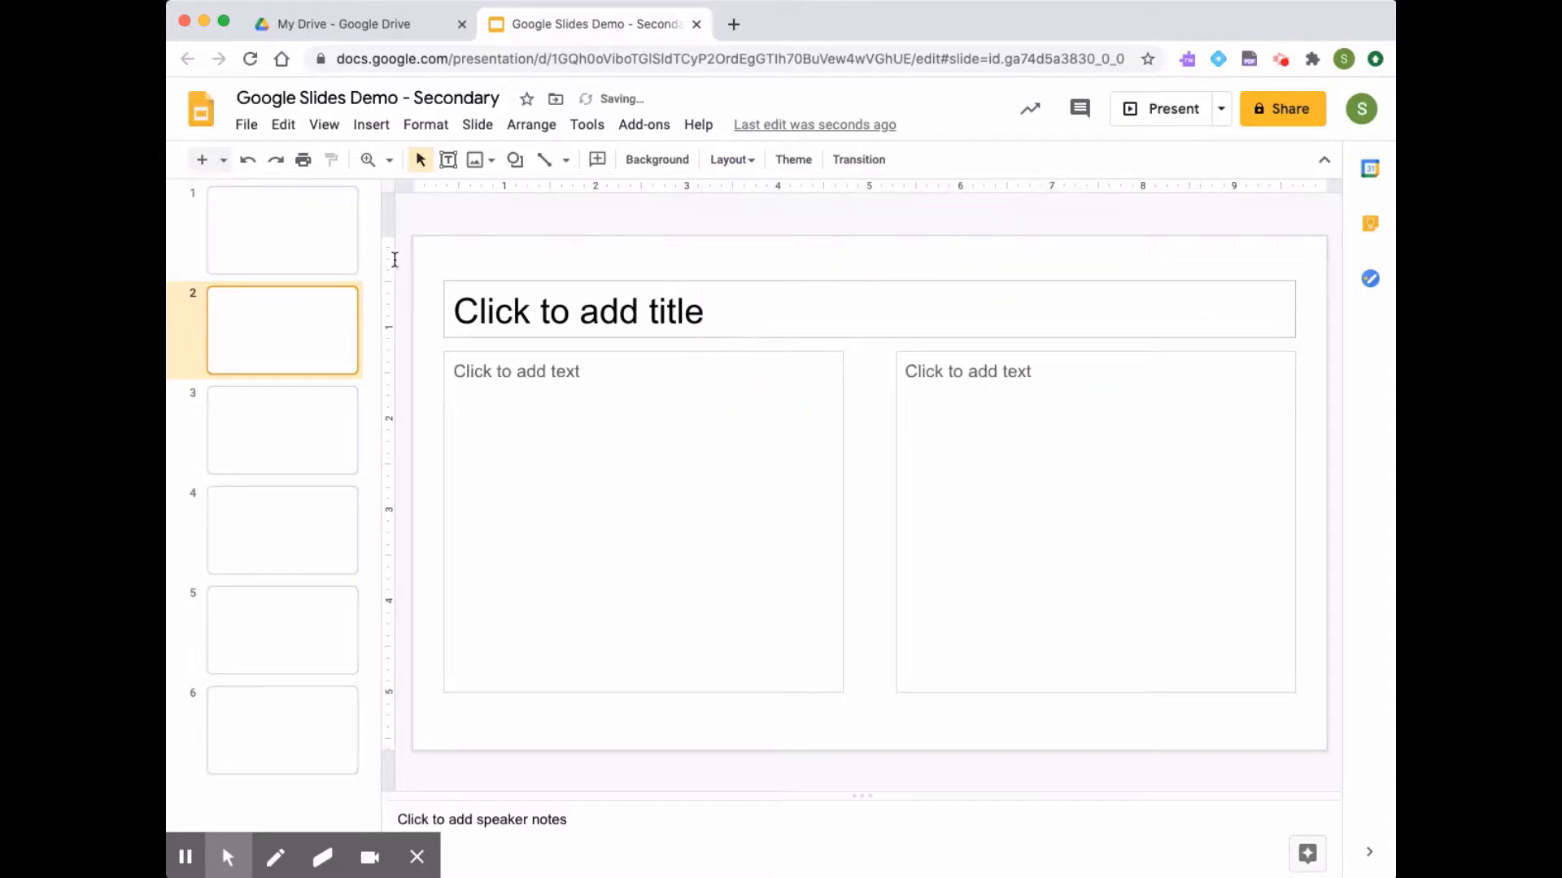
- Review the first three slides to confirm the new layouts
click(294, 217)
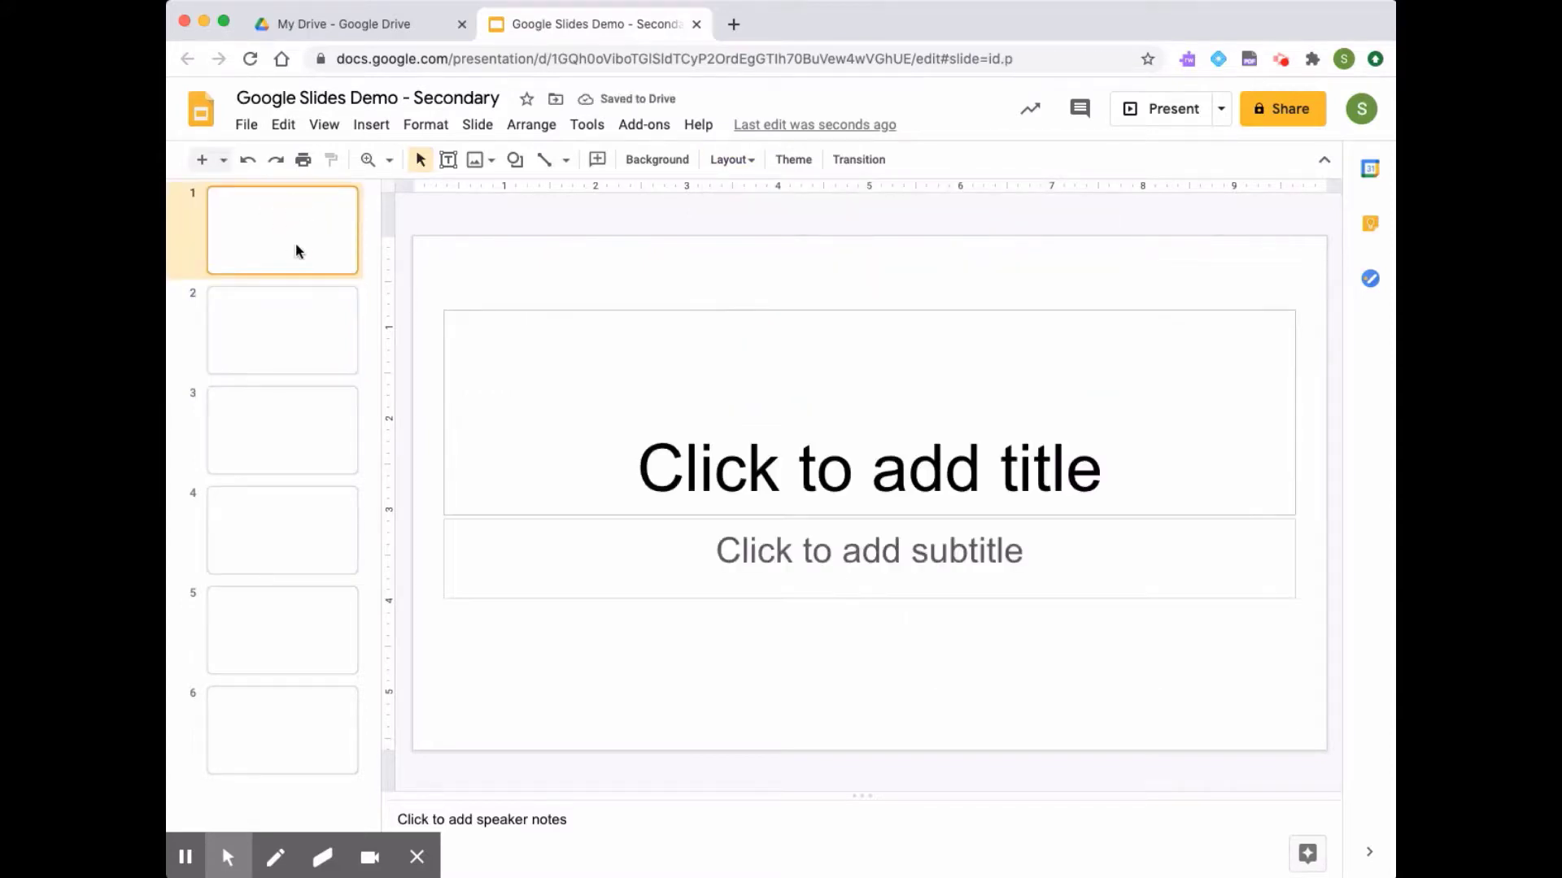
click(287, 346)
click(297, 417)
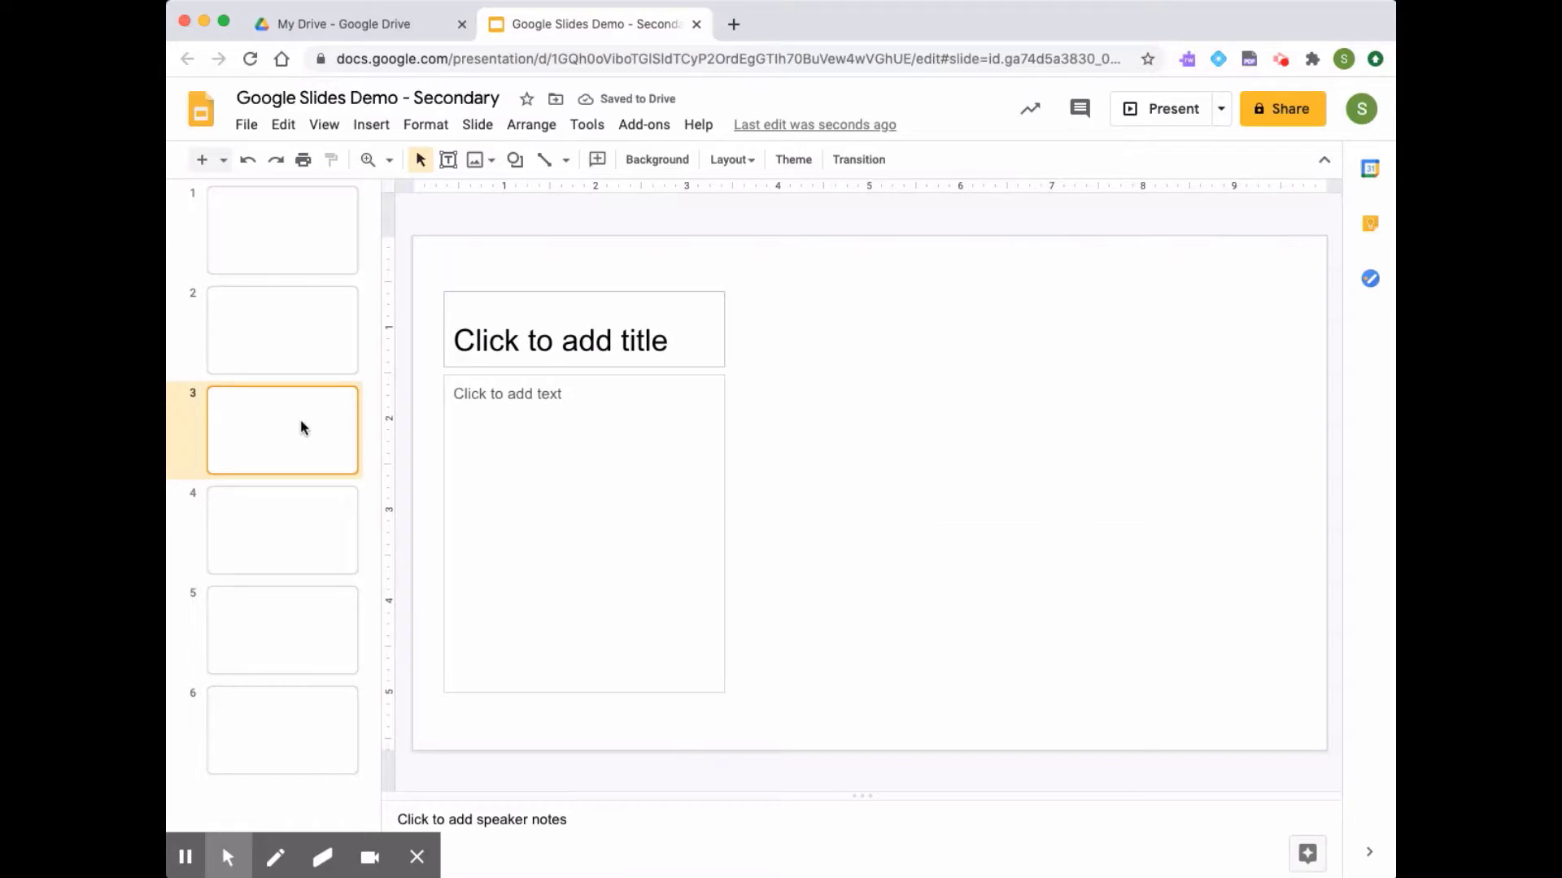
- Remove the fourth slide from the deck
click(294, 555)
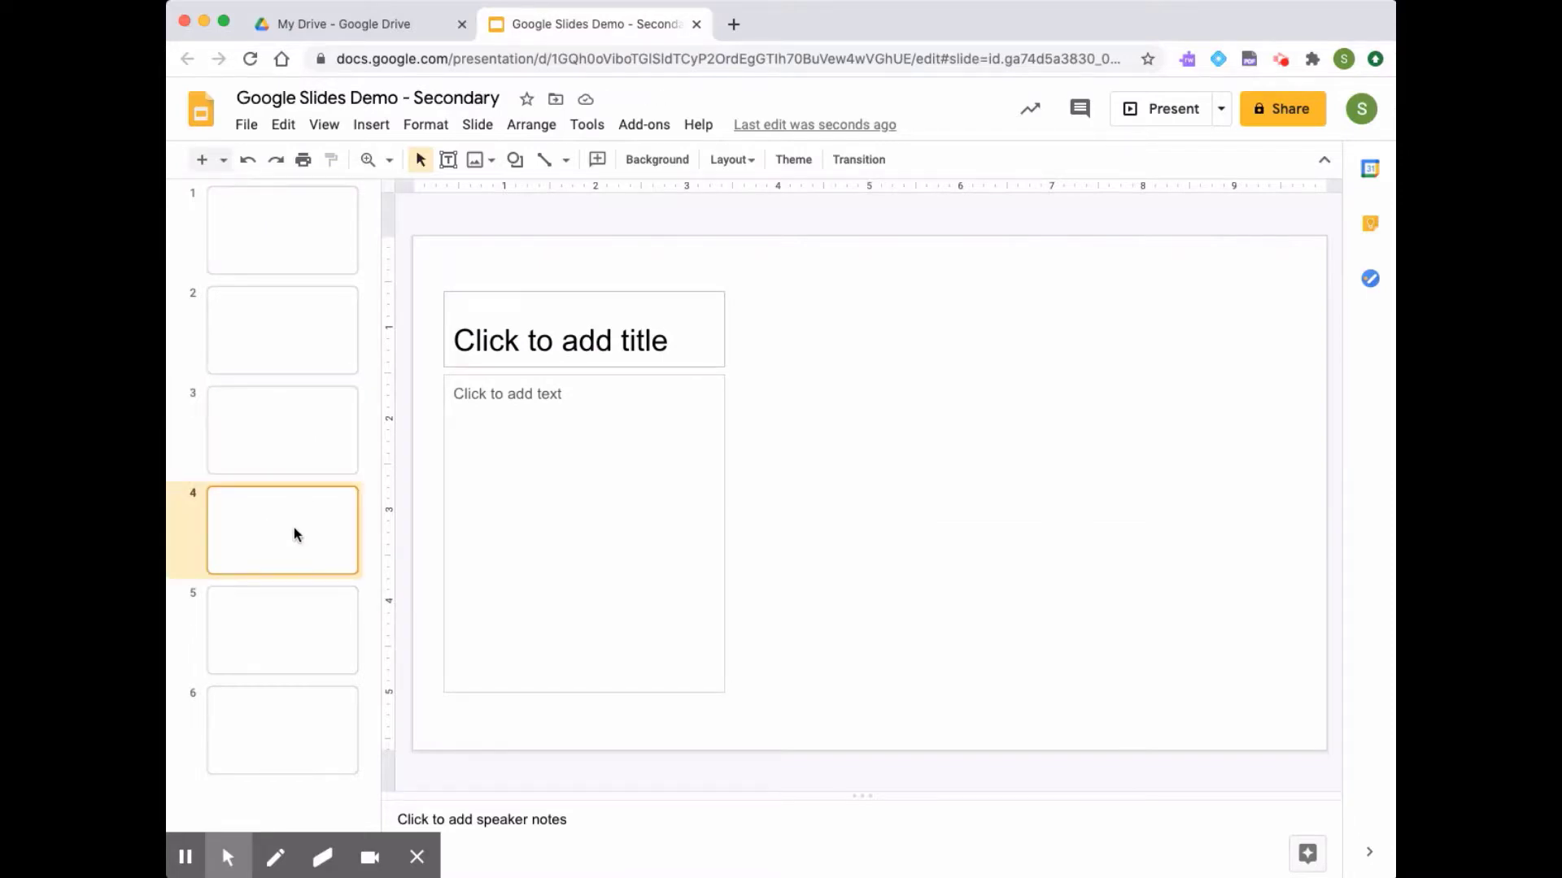
key(ctrl+z)
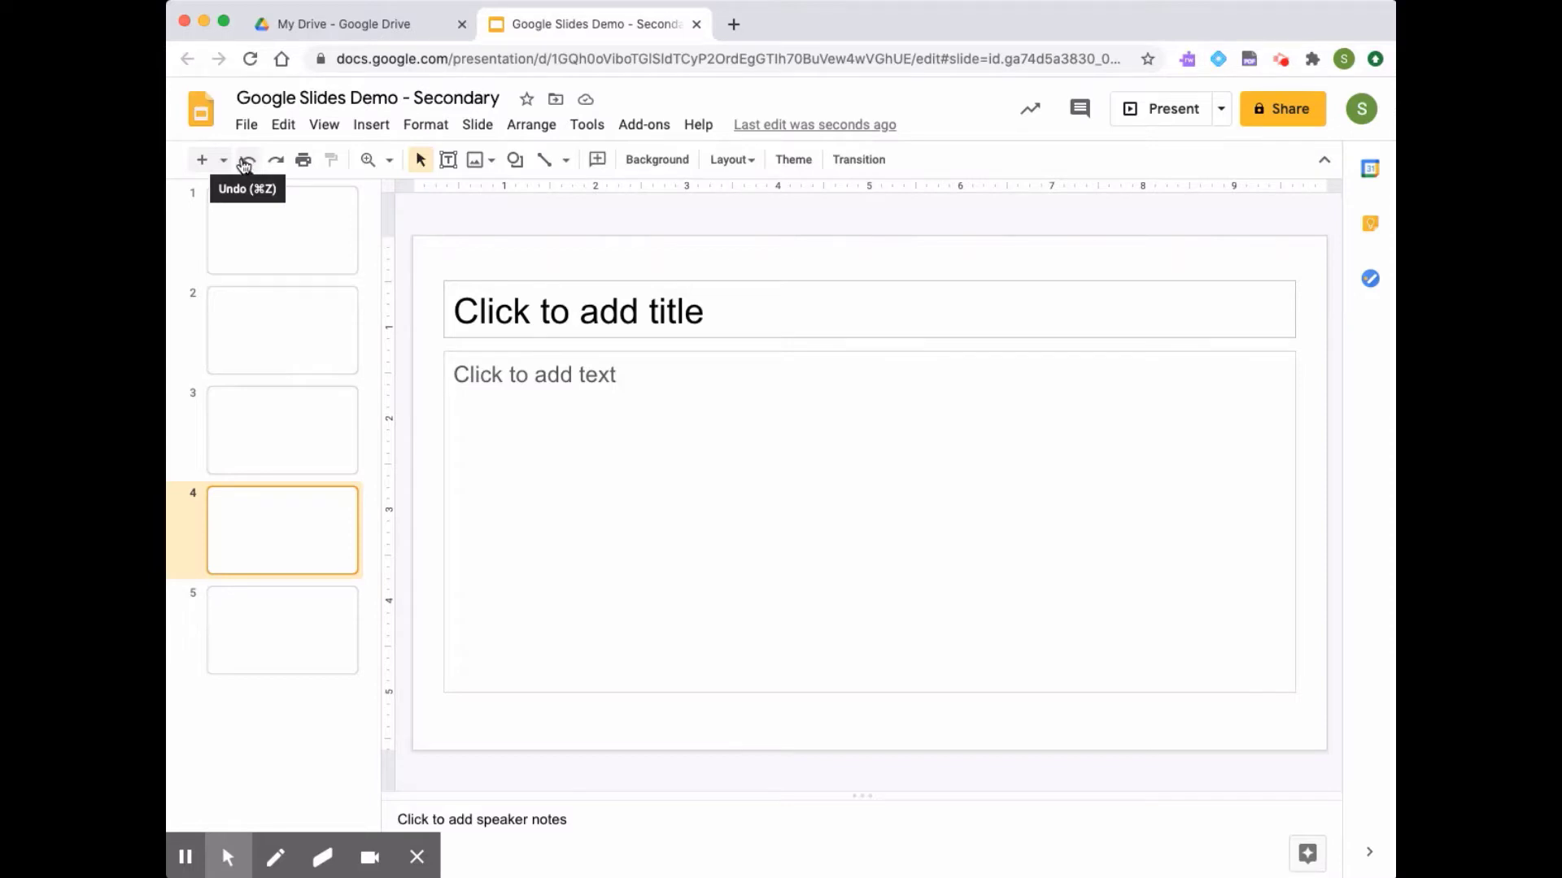
- Undo the slide deletion from the Edit menu to bring the slide back
click(280, 130)
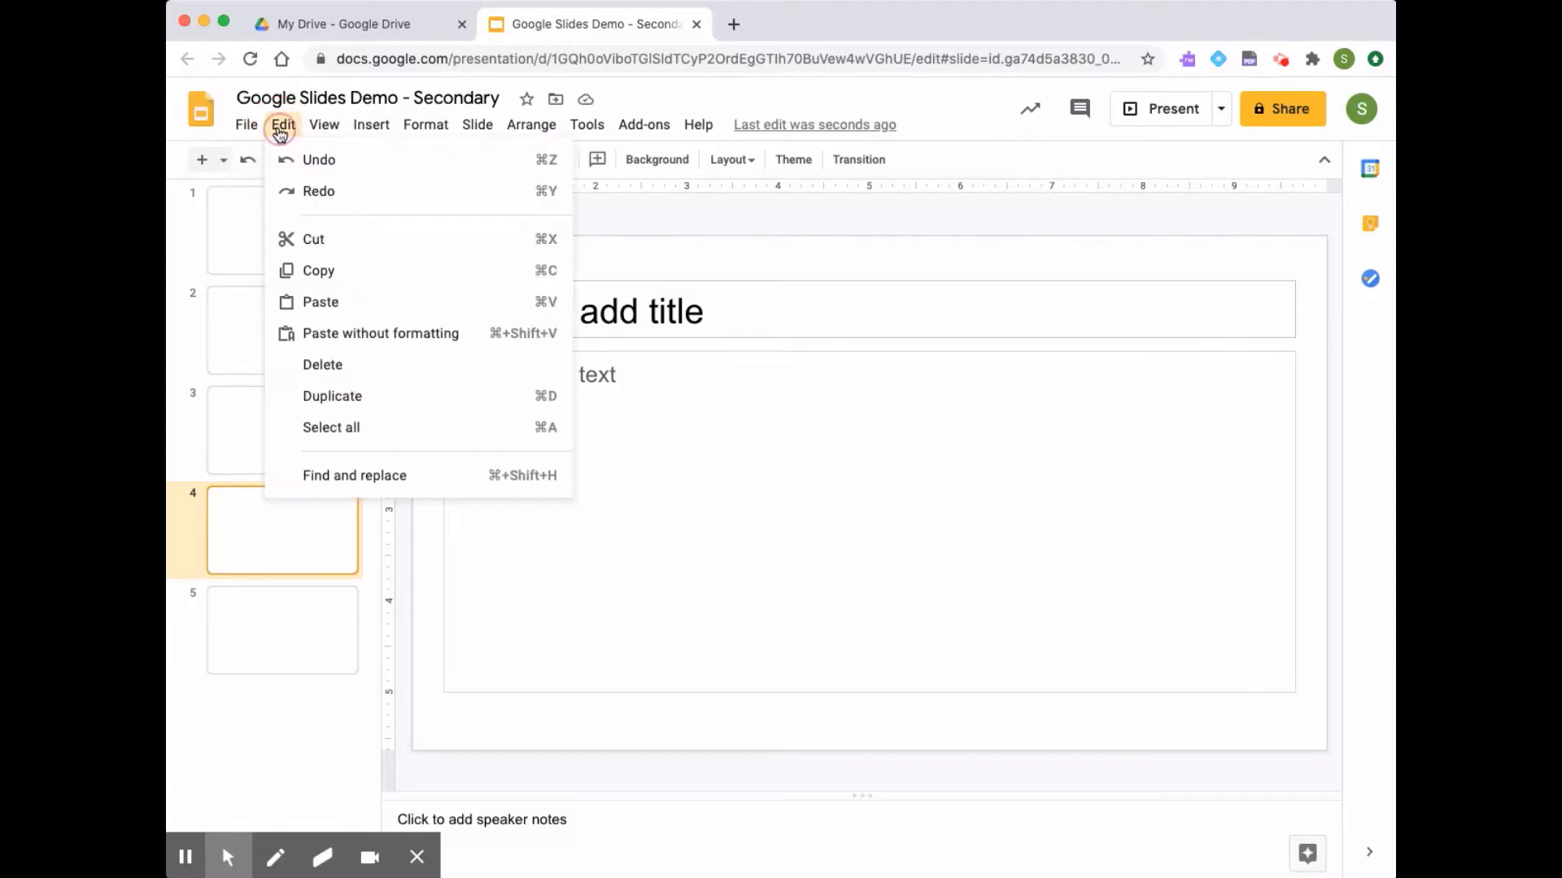
click(359, 162)
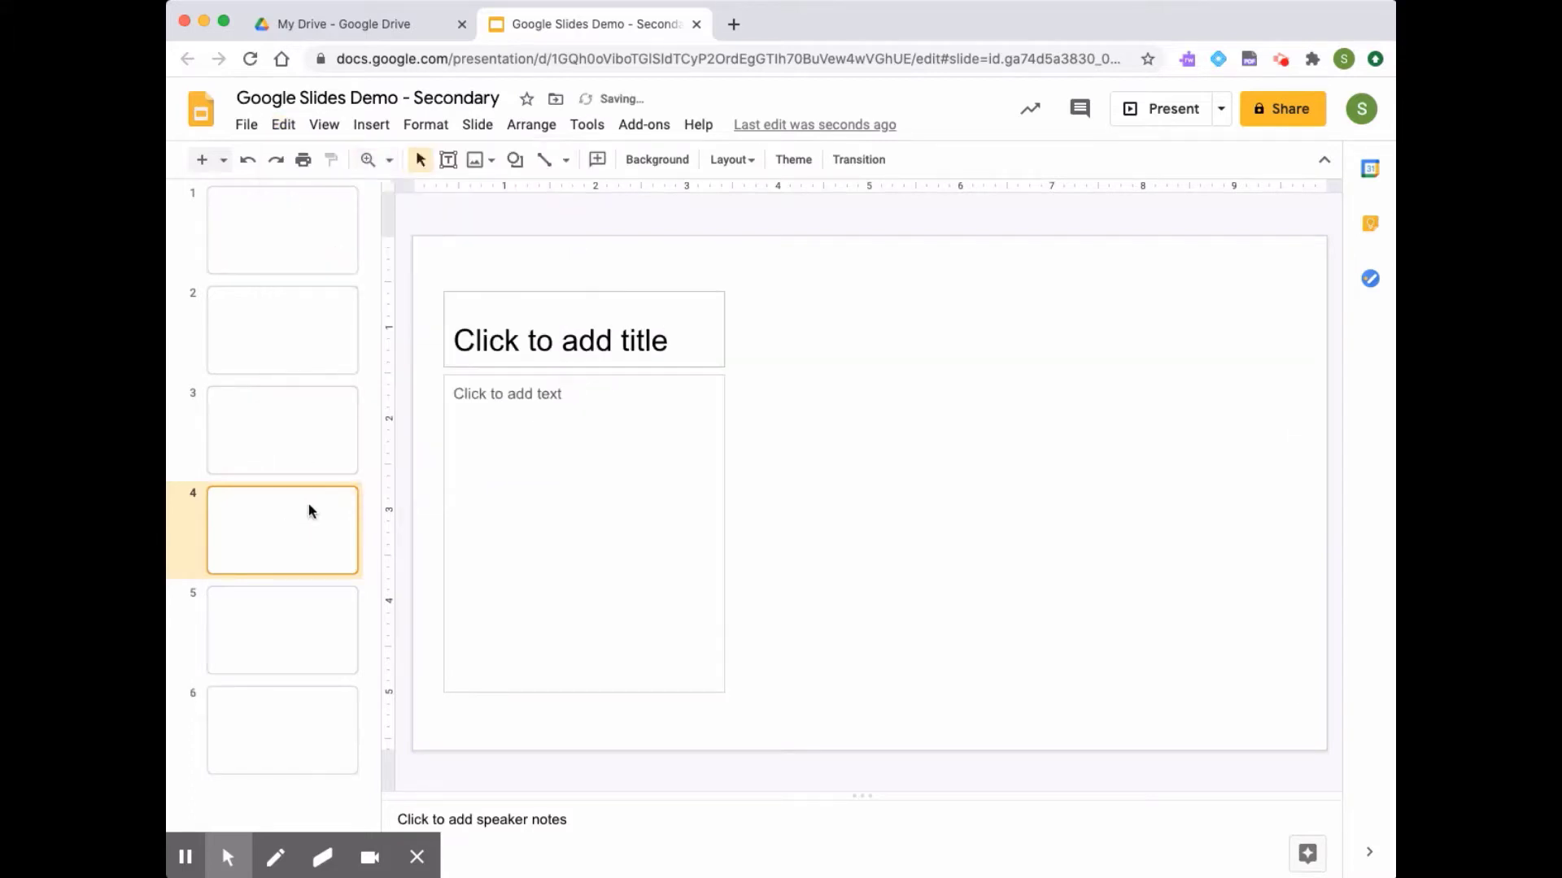